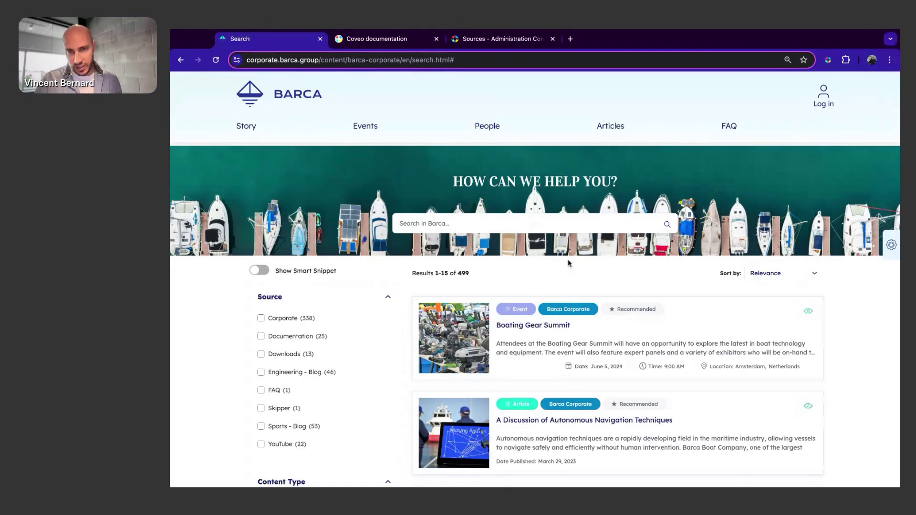
scroll(591, 221, down, 3)
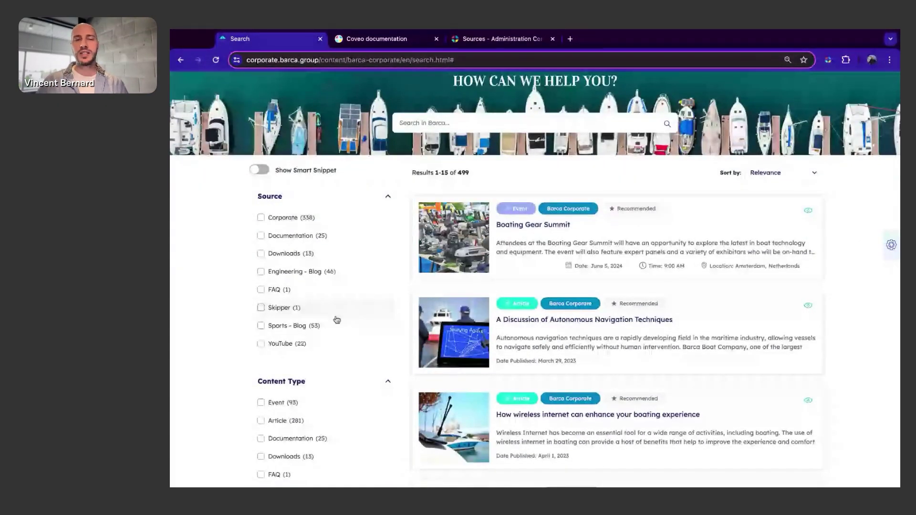
scroll(349, 285, up, 3)
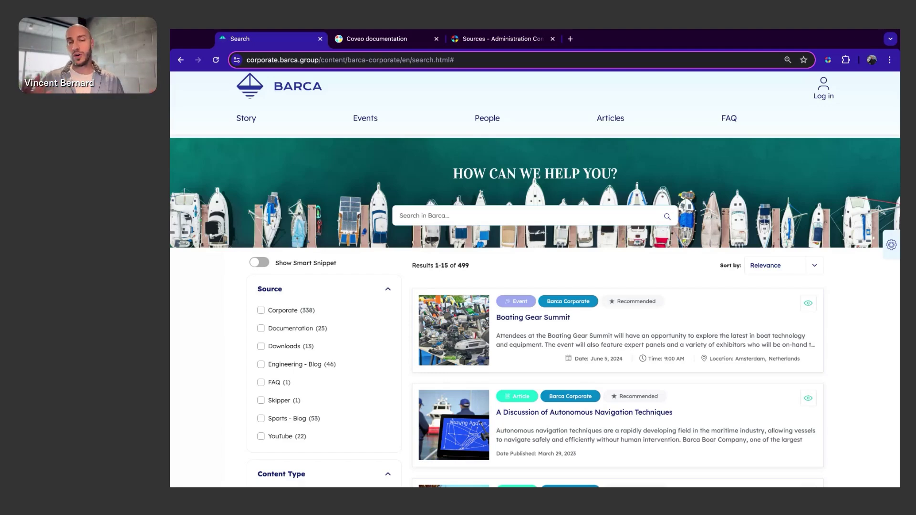
Rerun the recent search 'what is barca' to get a generated answer with three citations.
click(430, 221)
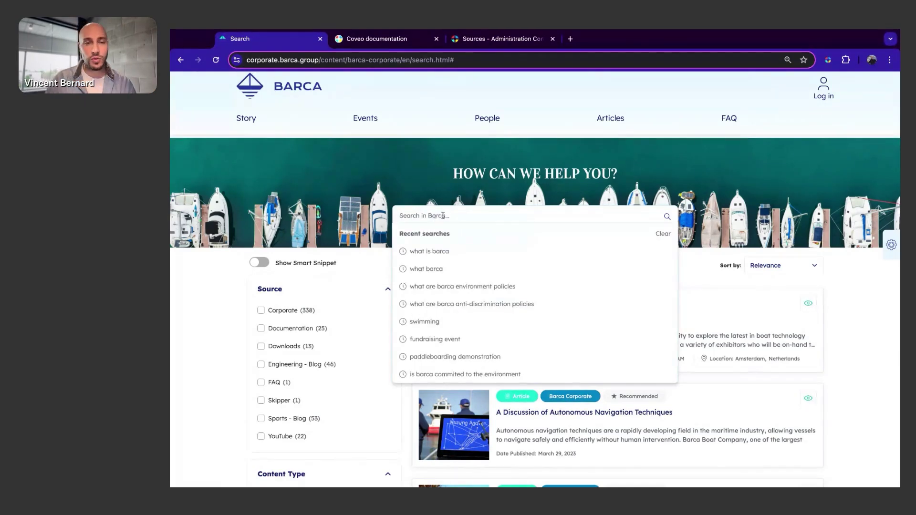
click(436, 252)
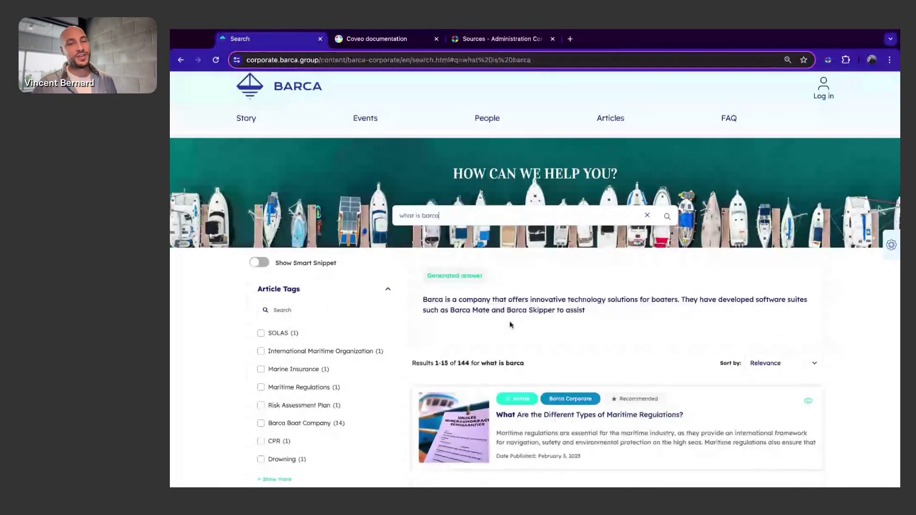
scroll(659, 259, down, 1)
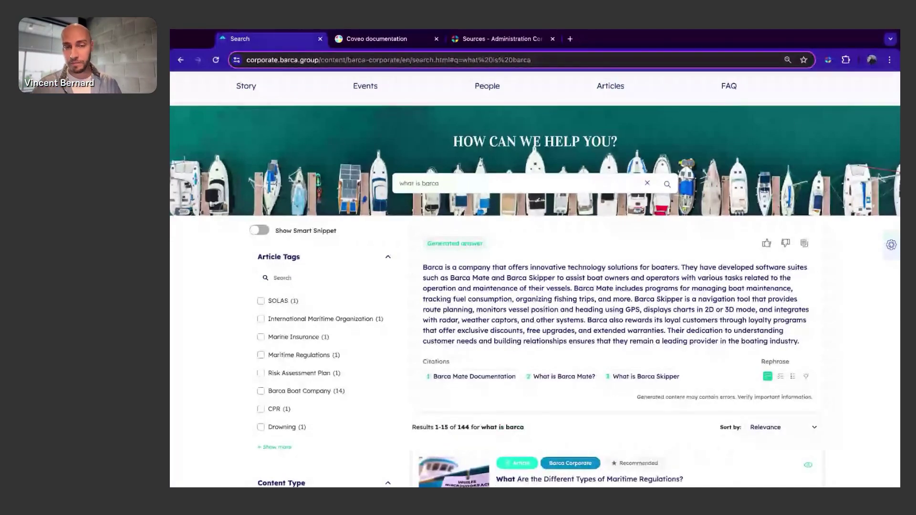
scroll(530, 170, down, 2)
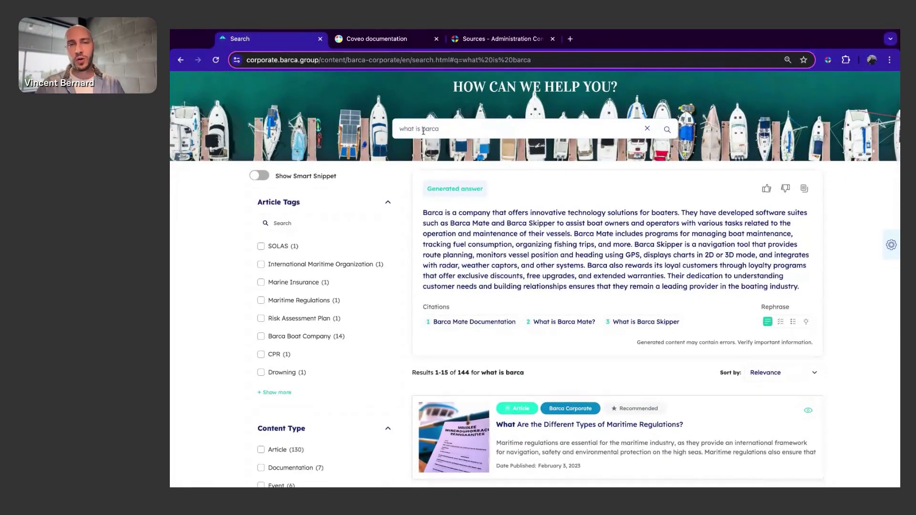
scroll(530, 170, down, 1)
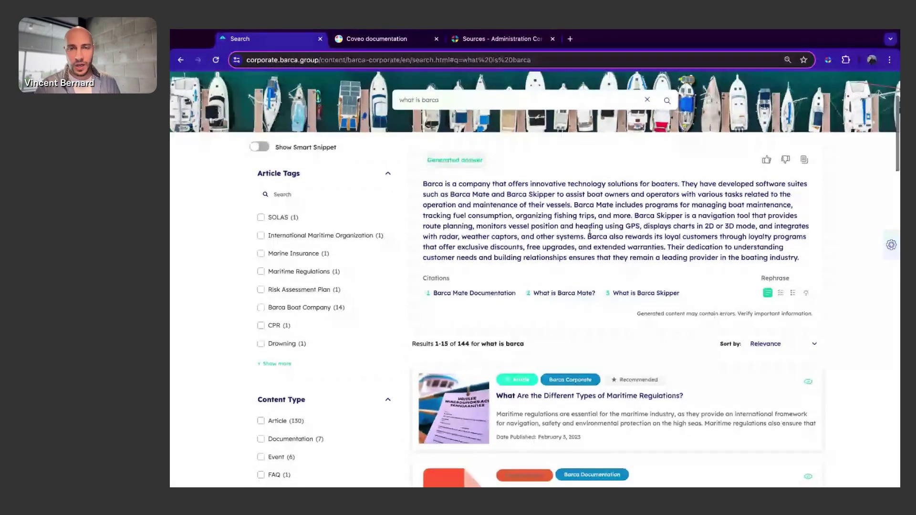
scroll(590, 231, down, 3)
scroll(590, 231, up, 2)
scroll(590, 231, down, 2)
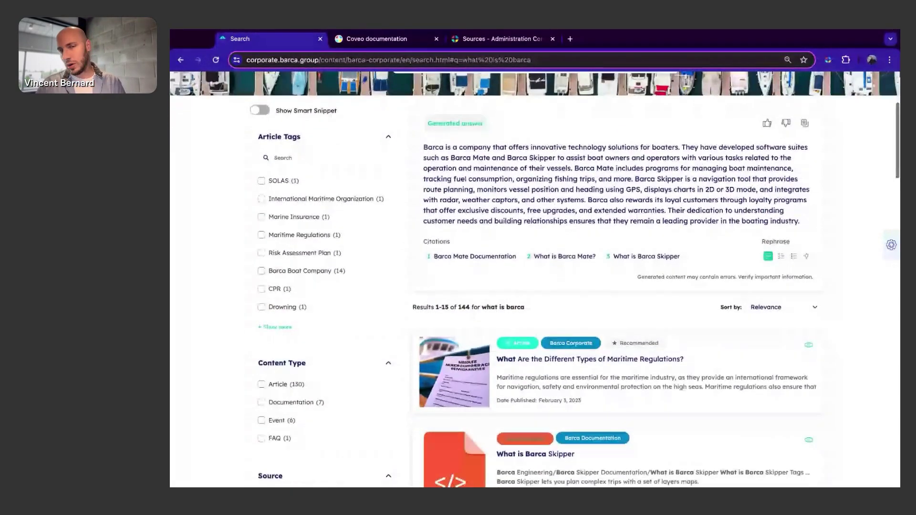
scroll(590, 231, up, 2)
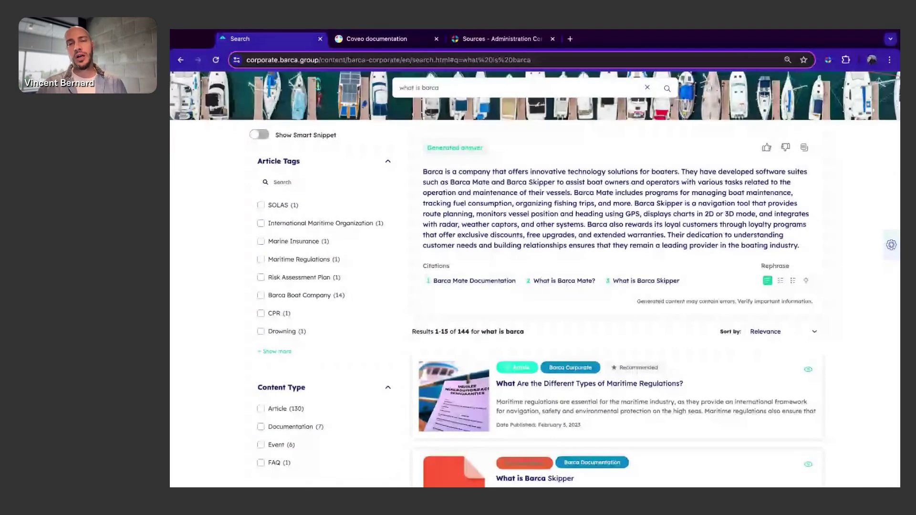
scroll(594, 222, down, 1)
scroll(594, 222, up, 2)
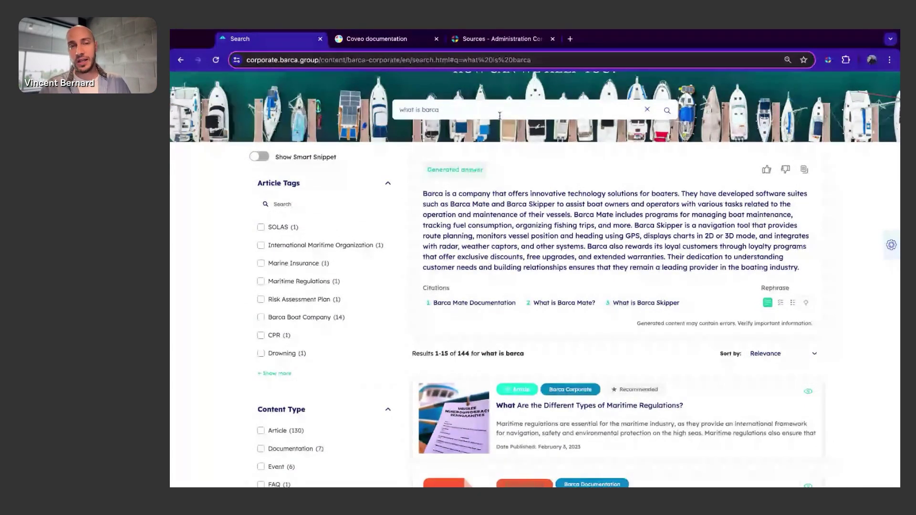
key(BackSpace)
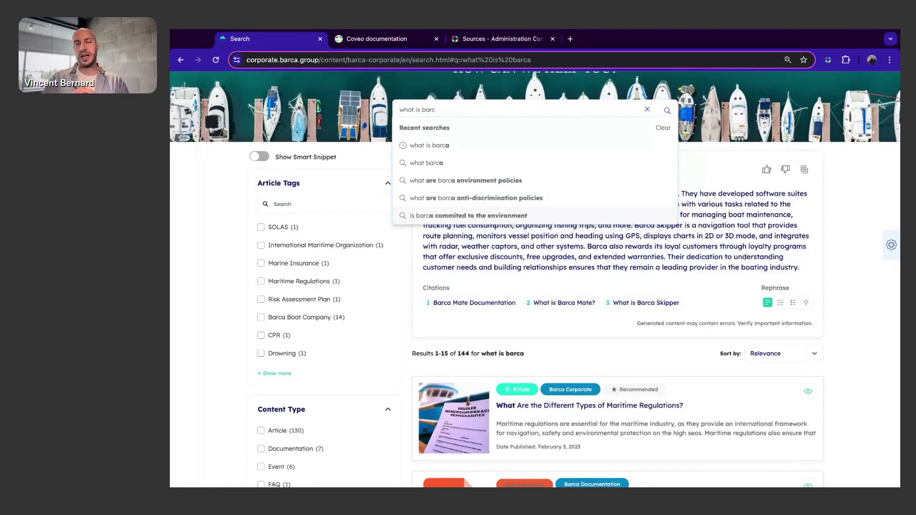
click(477, 193)
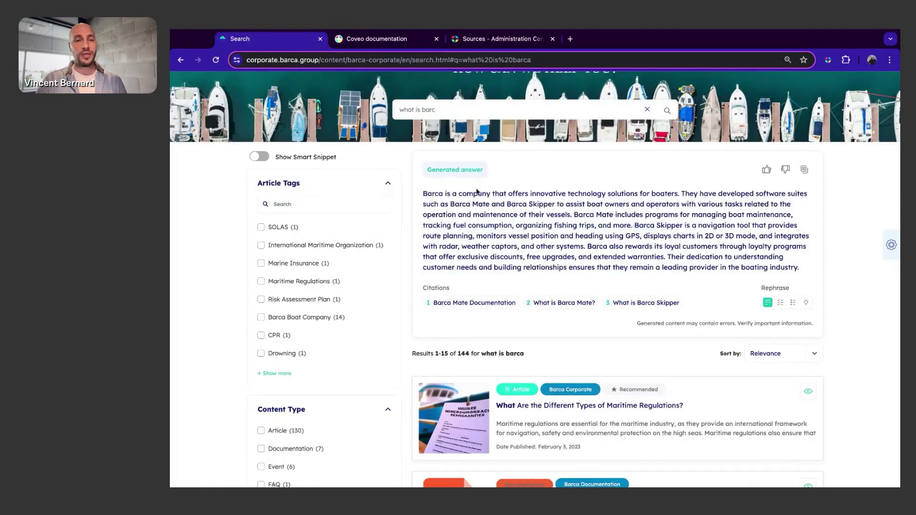
scroll(501, 223, down, 2)
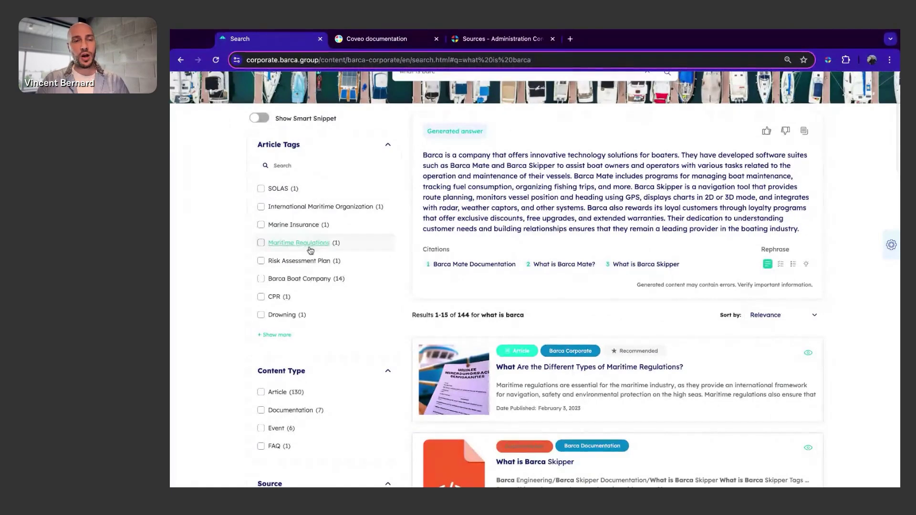
scroll(377, 269, up, 5)
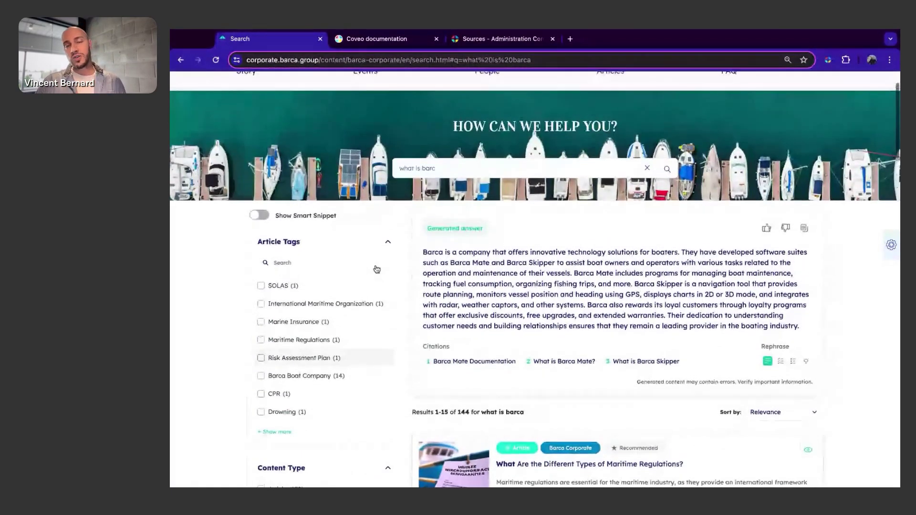
click(454, 170)
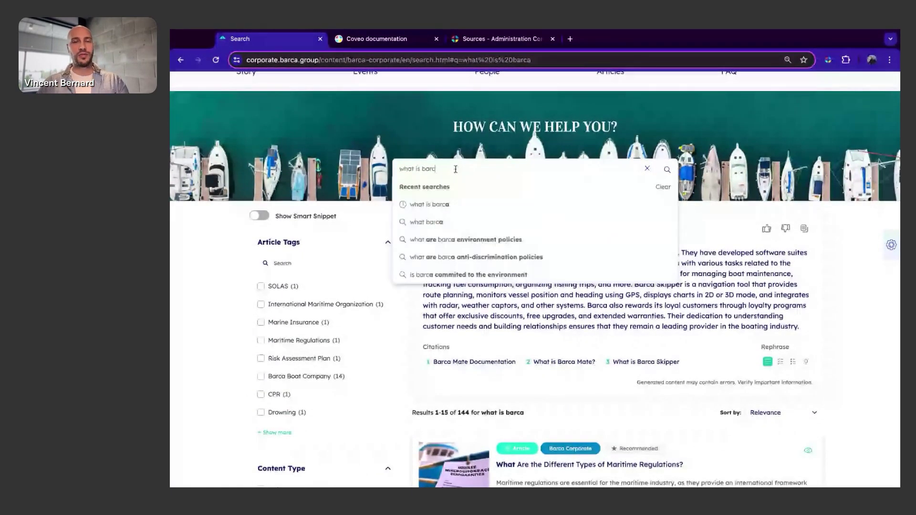
text(a)
Enable Show Smart Snippet and expand 'How to invest in Barca?' under People also ask.
click(304, 217)
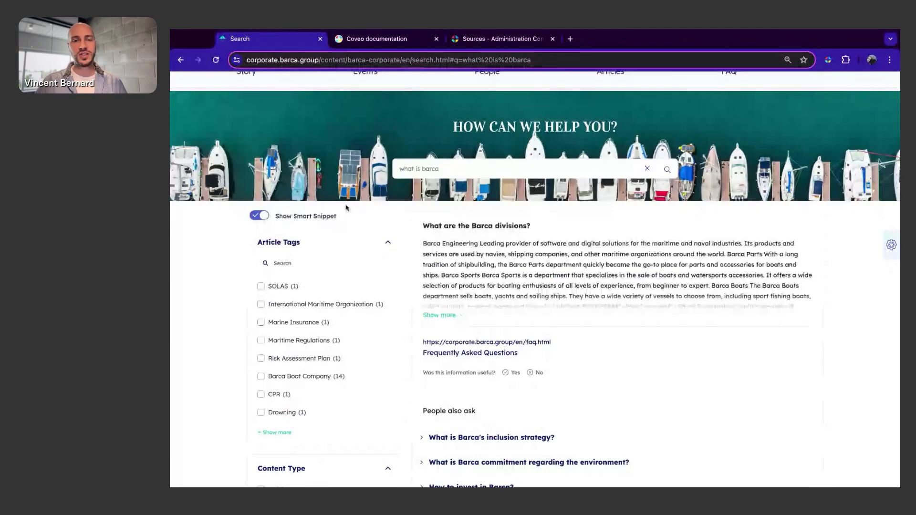
scroll(515, 280, down, 1)
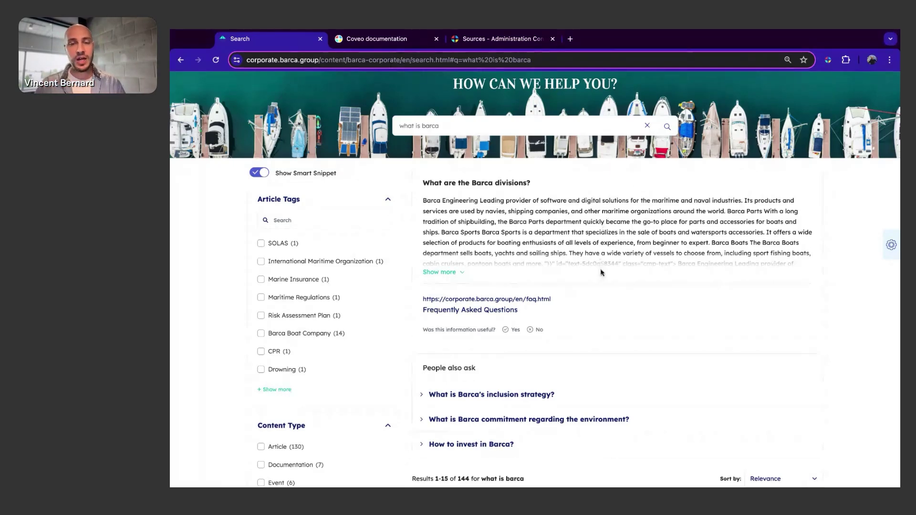
scroll(524, 226, down, 3)
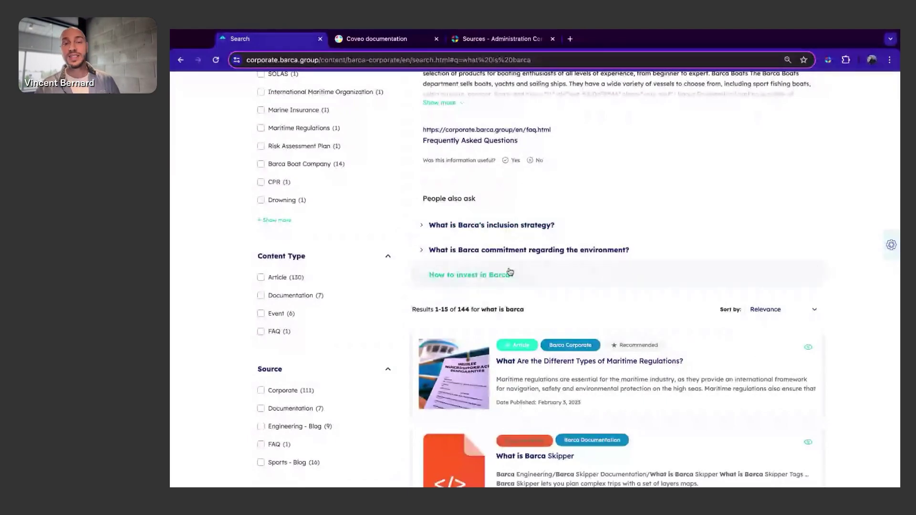
click(510, 272)
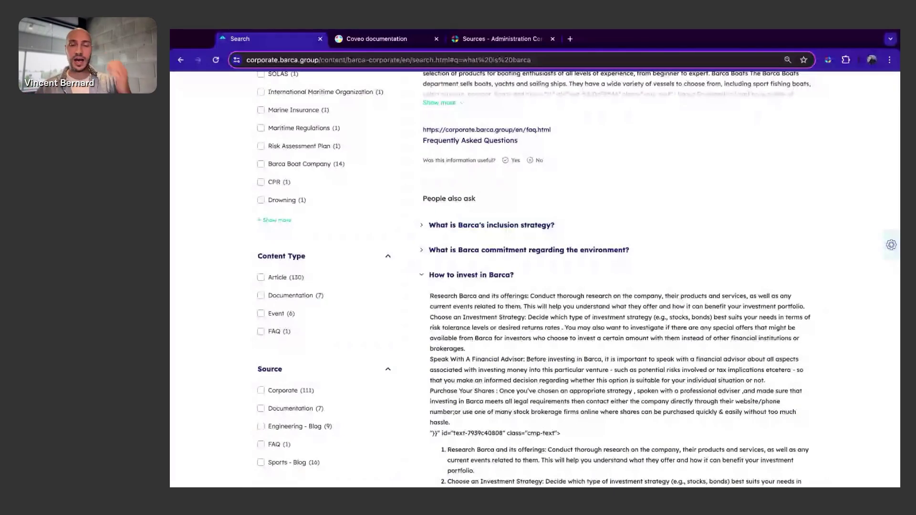
scroll(538, 358, up, 1)
scroll(582, 132, down, 10)
scroll(582, 132, up, 1)
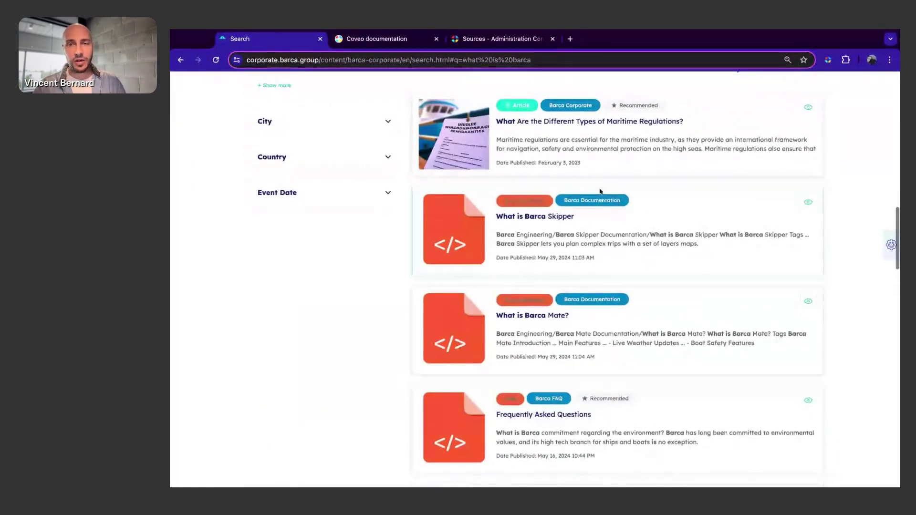
Read the 'What Are the Different Types of Maritime Regulations?' article, then go to the Coveo documentation.
click(562, 122)
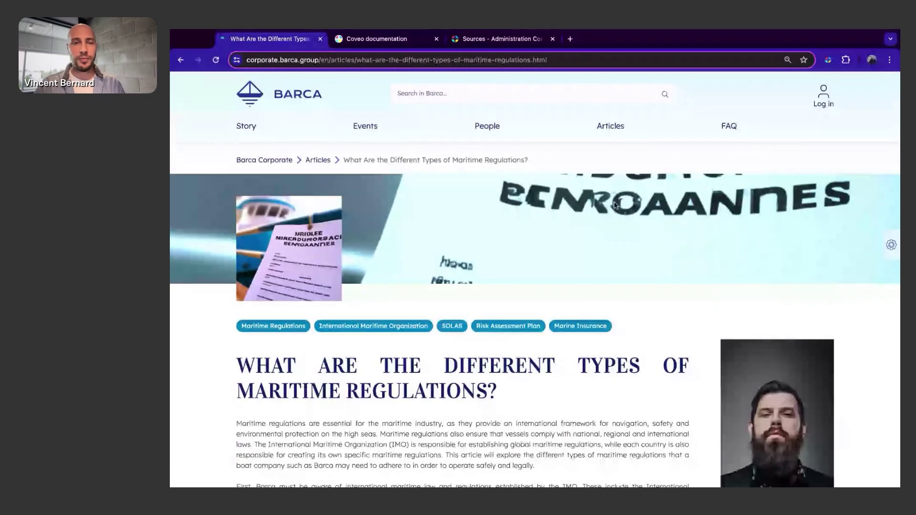
scroll(564, 274, down, 2)
scroll(563, 272, down, 3)
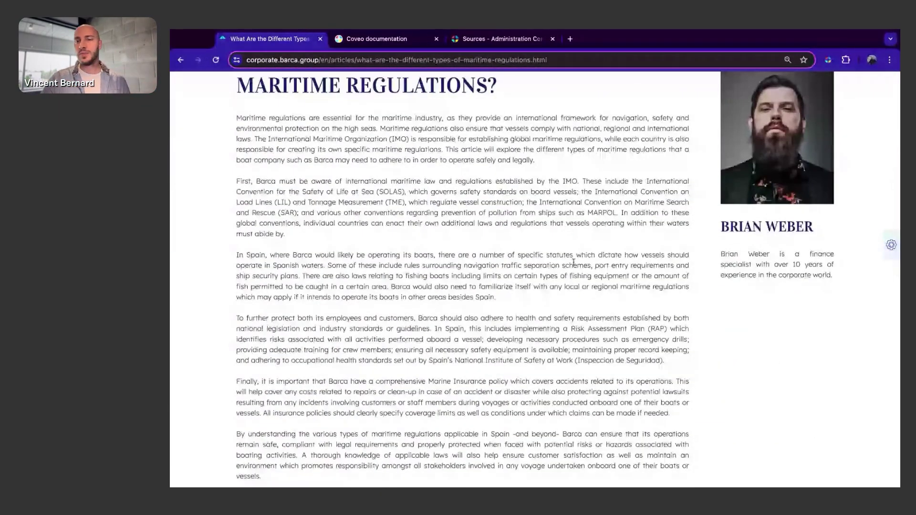
scroll(614, 241, down, 1)
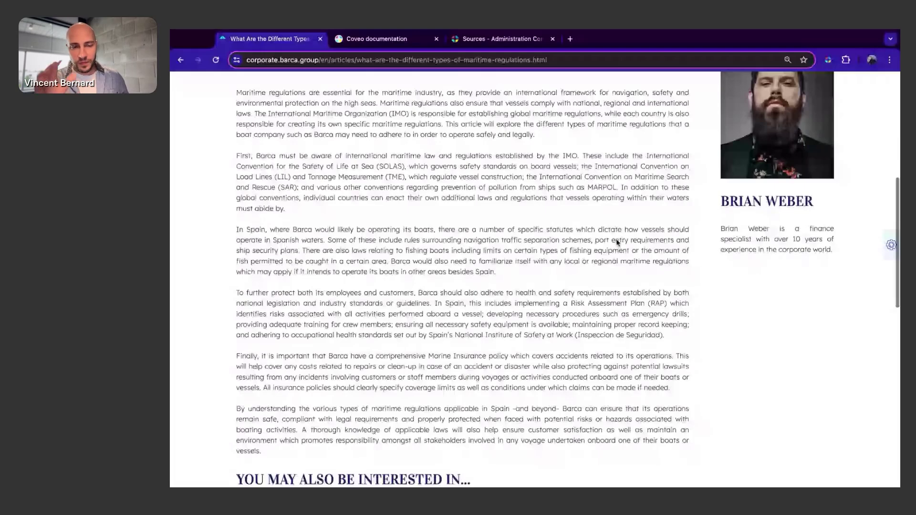
scroll(618, 243, down, 1)
scroll(630, 272, down, 2)
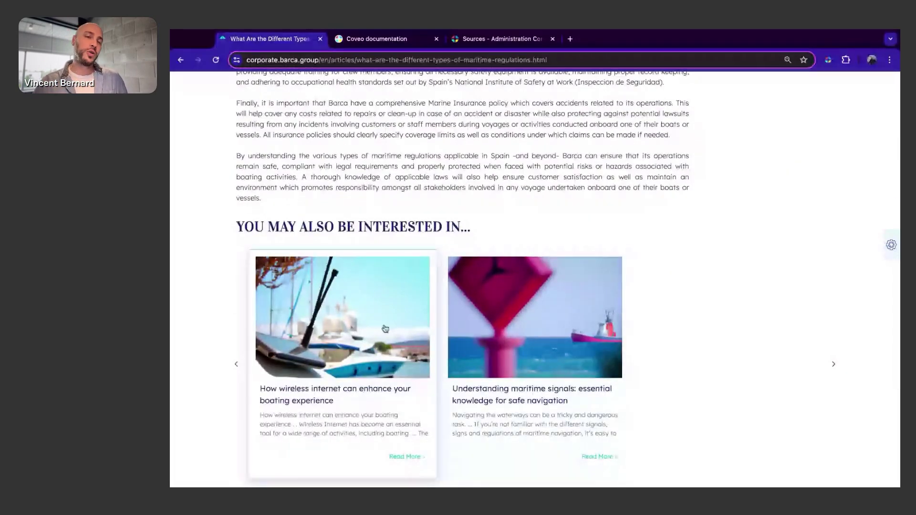
scroll(534, 328, down, 1)
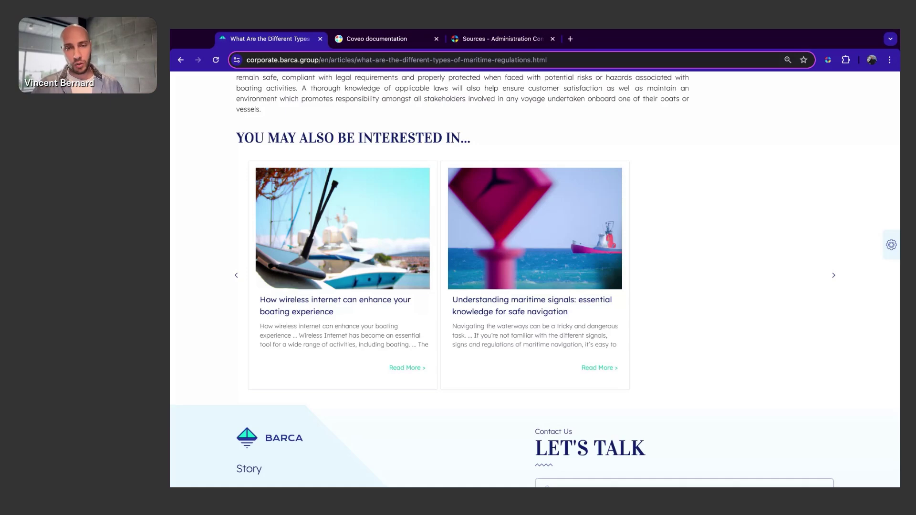
scroll(442, 182, up, 3)
scroll(441, 182, up, 5)
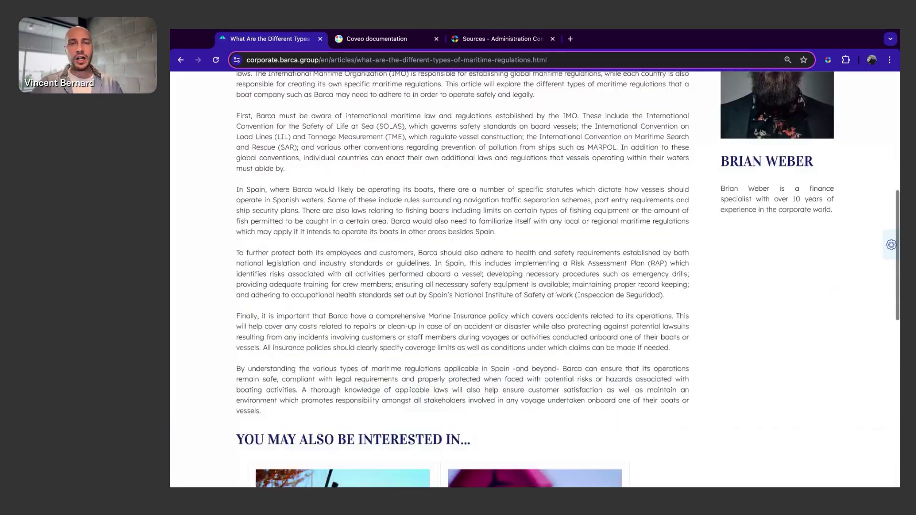
scroll(442, 182, up, 5)
scroll(442, 181, up, 3)
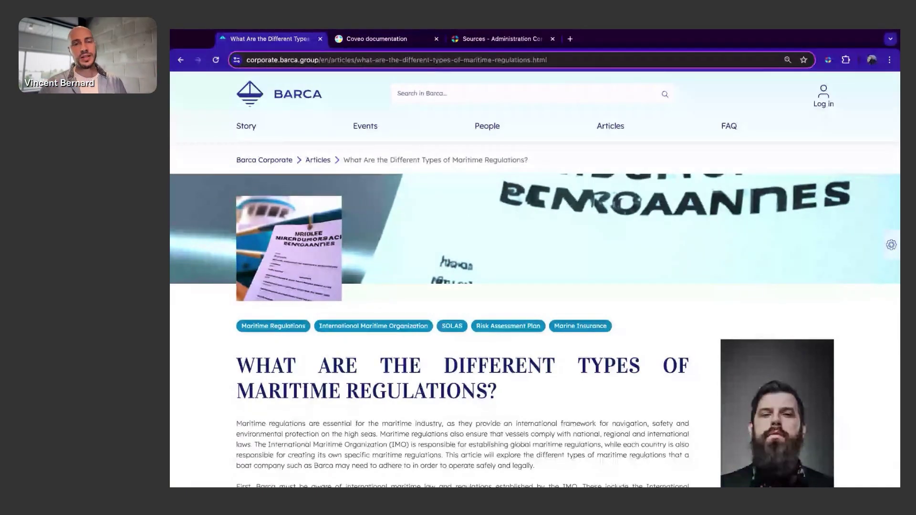
click(382, 44)
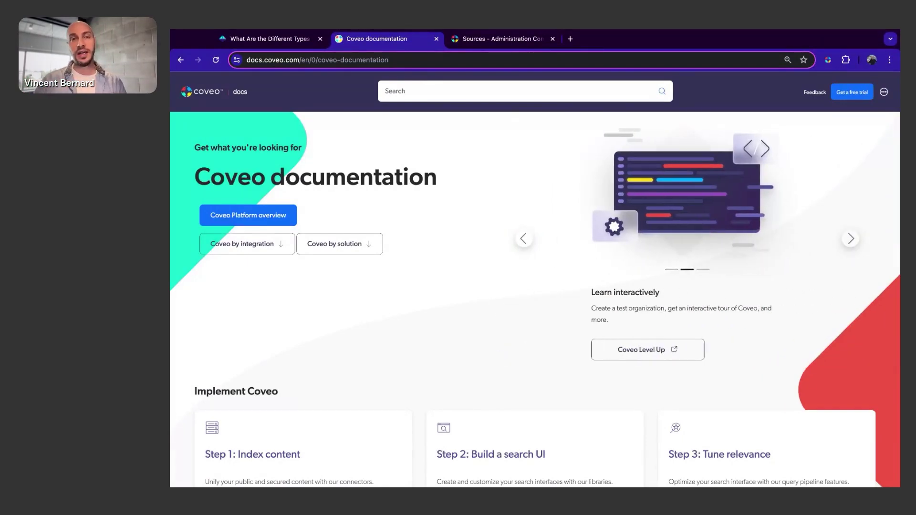
text(/)
text(ho)
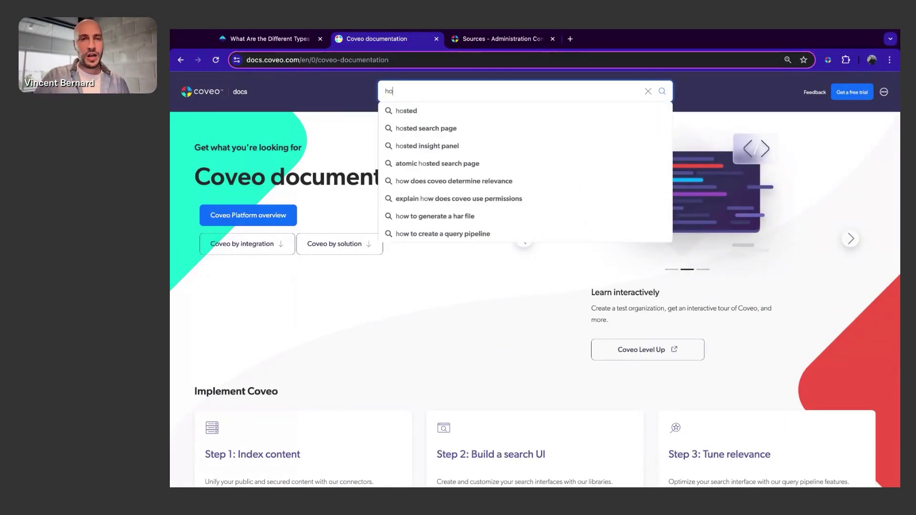
text(w)
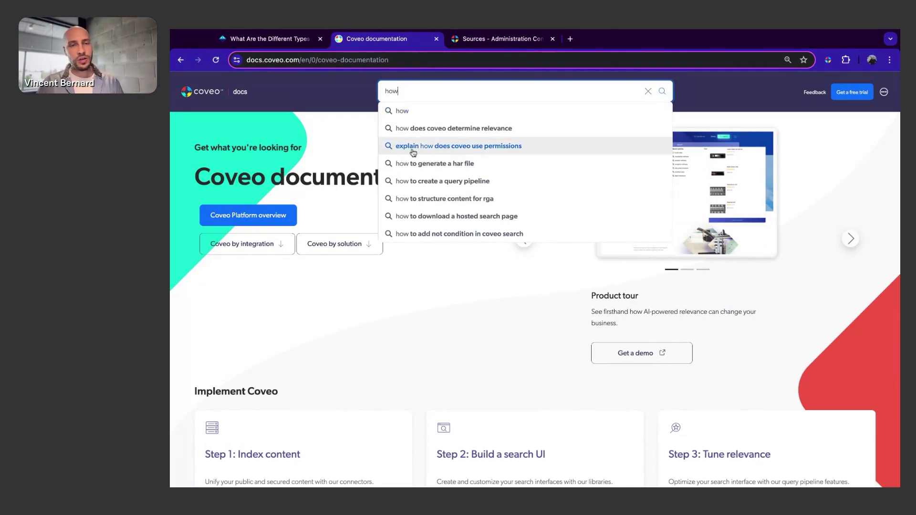
Search the docs with the suggestion 'explain how does coveo use permissions' for a generated answer.
click(429, 146)
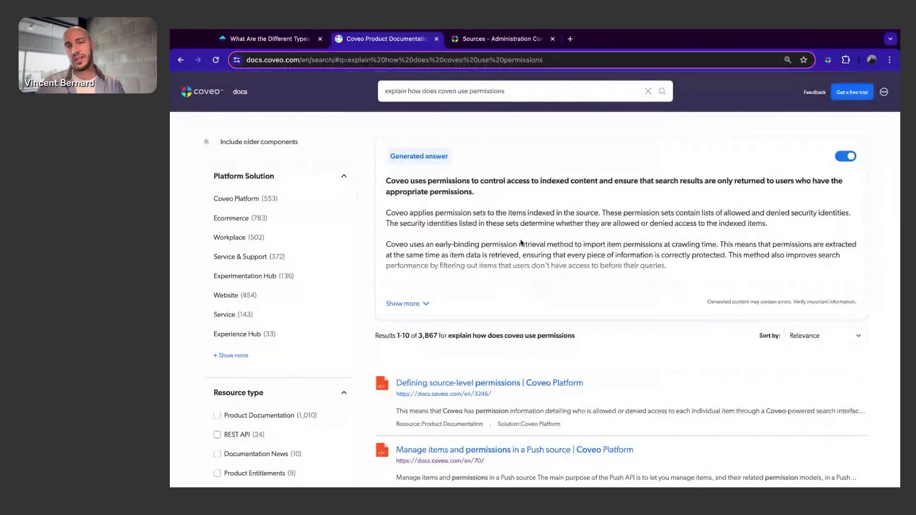
Show the full permissions answer with citations and reveal the Platform Integration facet values.
click(426, 306)
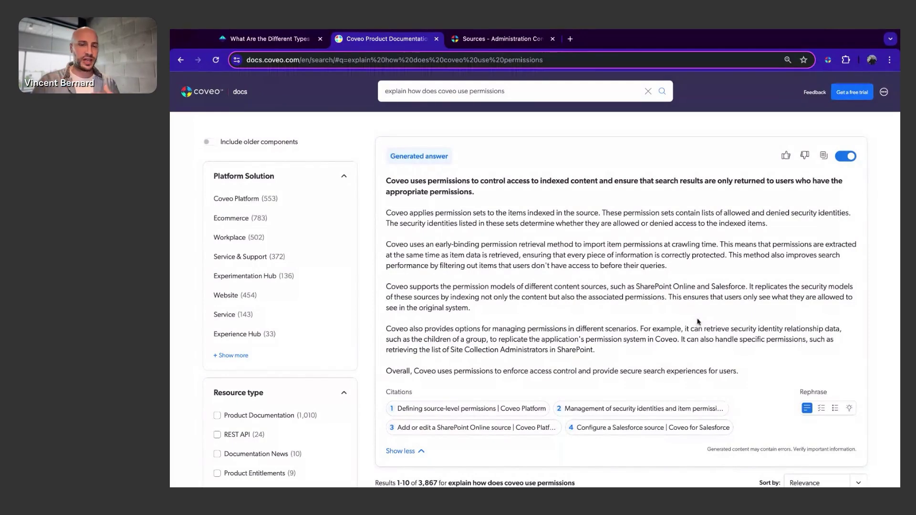
scroll(695, 324, down, 1)
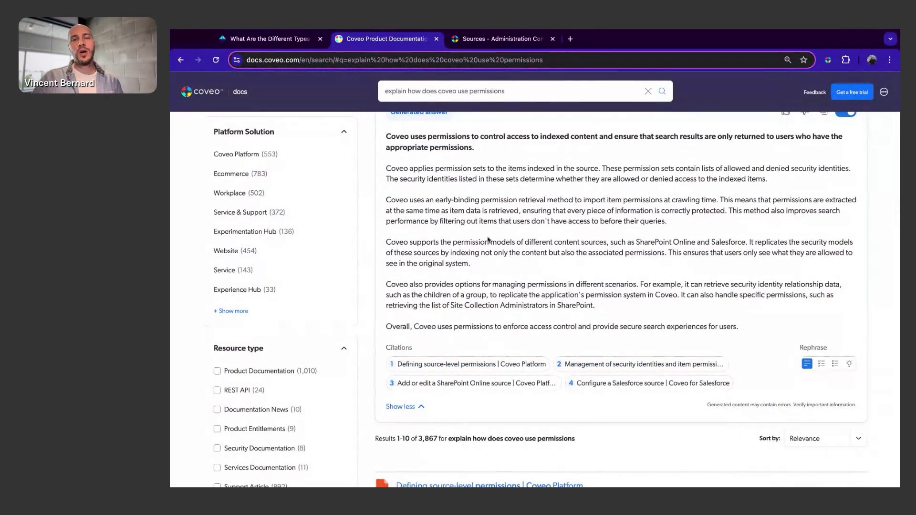
scroll(486, 245, down, 5)
scroll(486, 245, down, 4)
scroll(486, 244, down, 6)
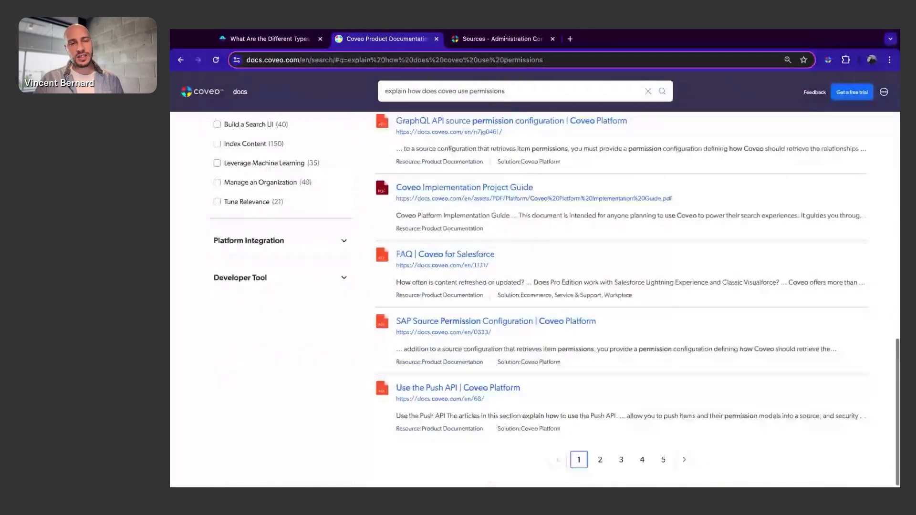
scroll(486, 244, up, 2)
click(297, 315)
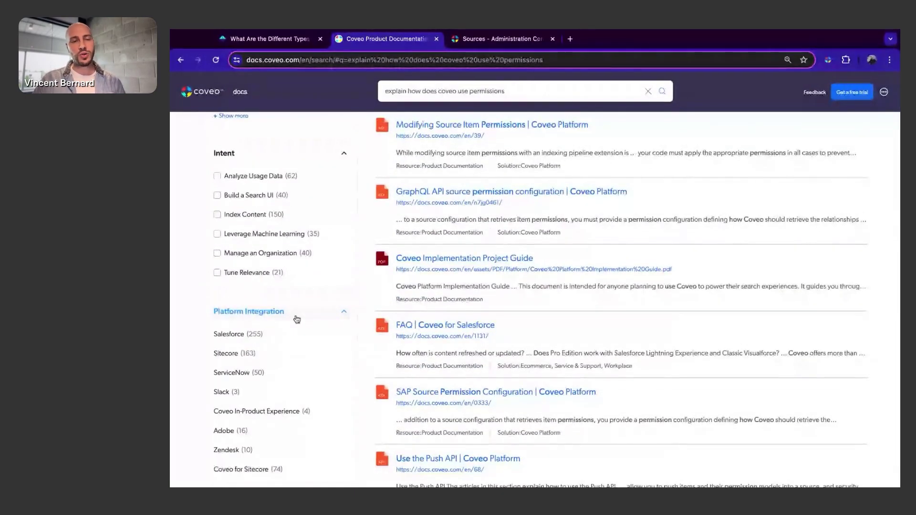
Filter to Sitecore for a Sitecore-specific full answer, then go to the Administration Console Sources page.
click(256, 356)
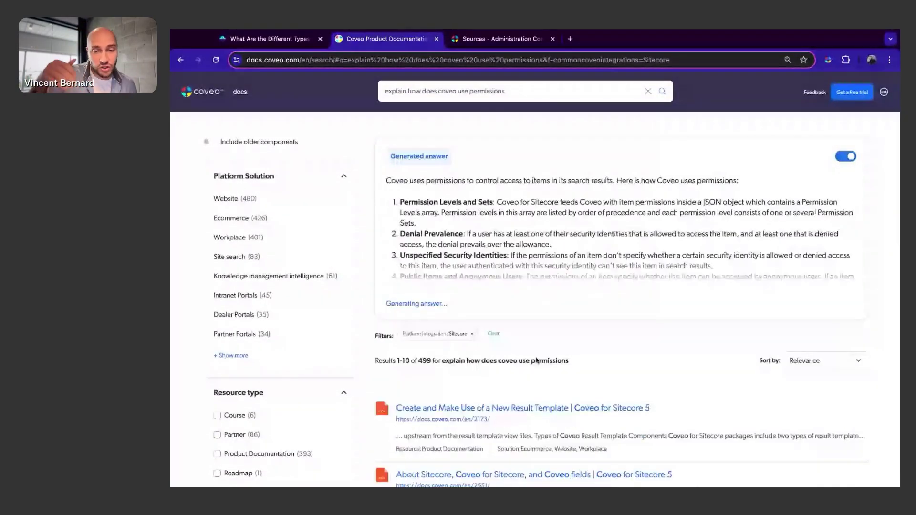
scroll(537, 372, down, 1)
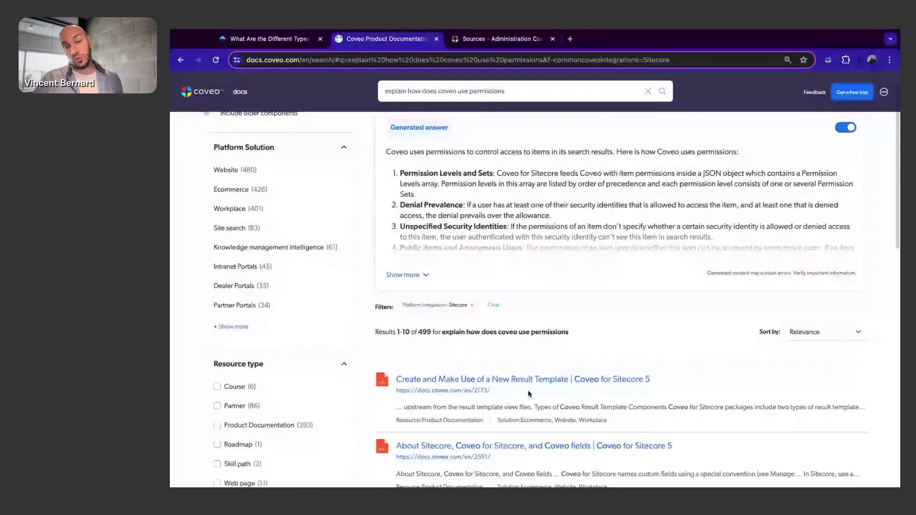
scroll(538, 398, down, 1)
scroll(573, 391, down, 1)
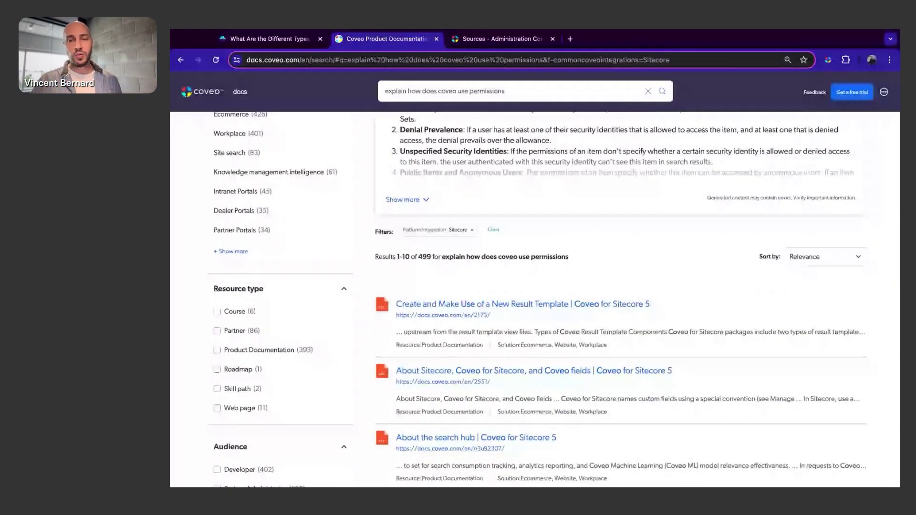
scroll(429, 286, up, 2)
scroll(430, 287, up, 1)
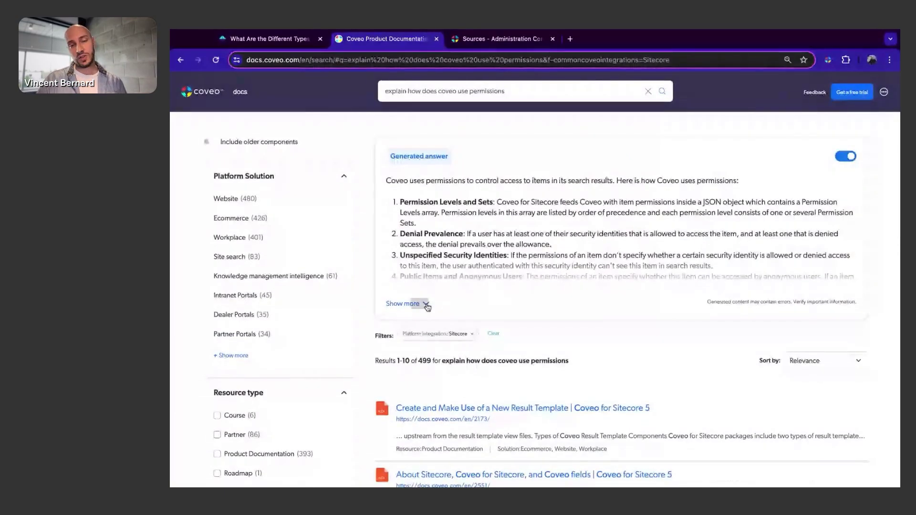
click(427, 305)
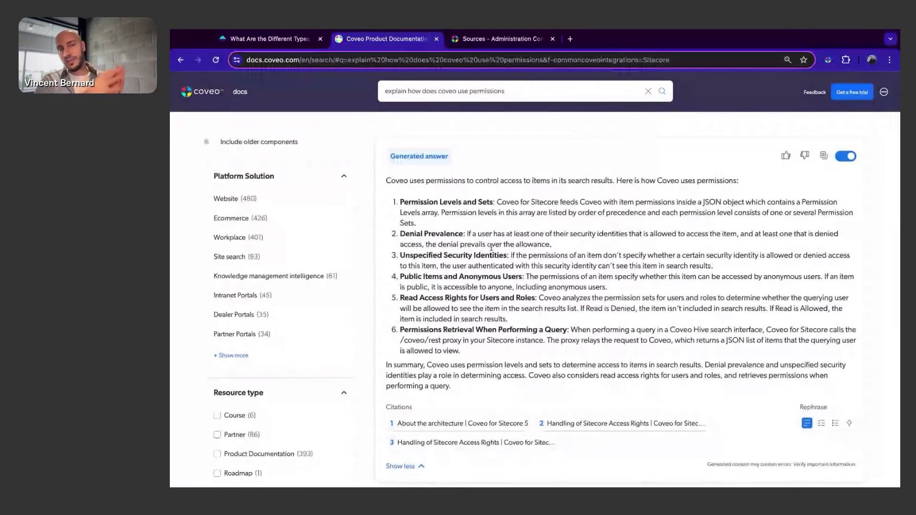
click(478, 39)
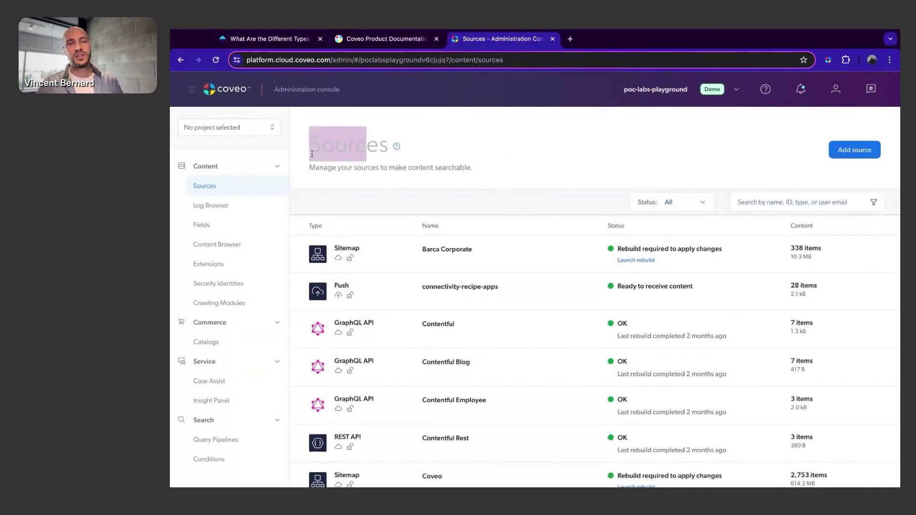
drag(312, 154, 391, 153)
click(430, 159)
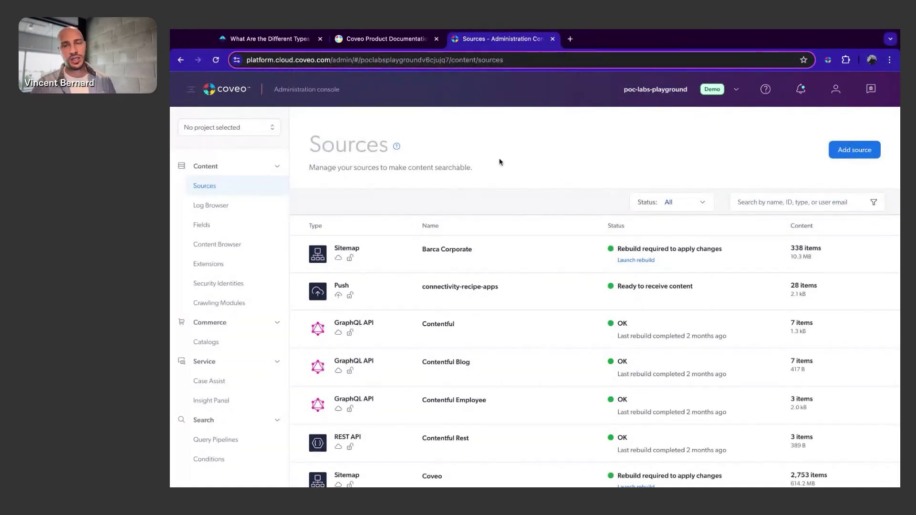
scroll(448, 321, down, 2)
scroll(448, 322, down, 3)
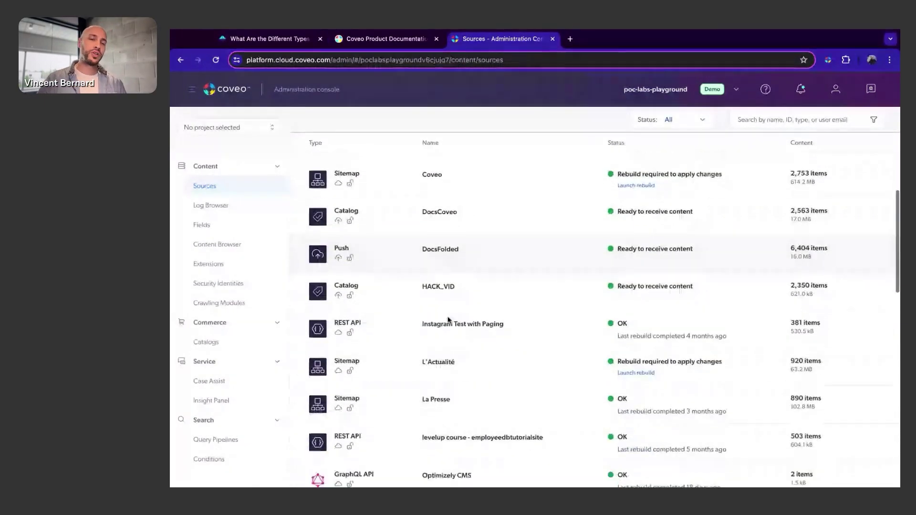
scroll(448, 320, up, 4)
scroll(448, 321, up, 2)
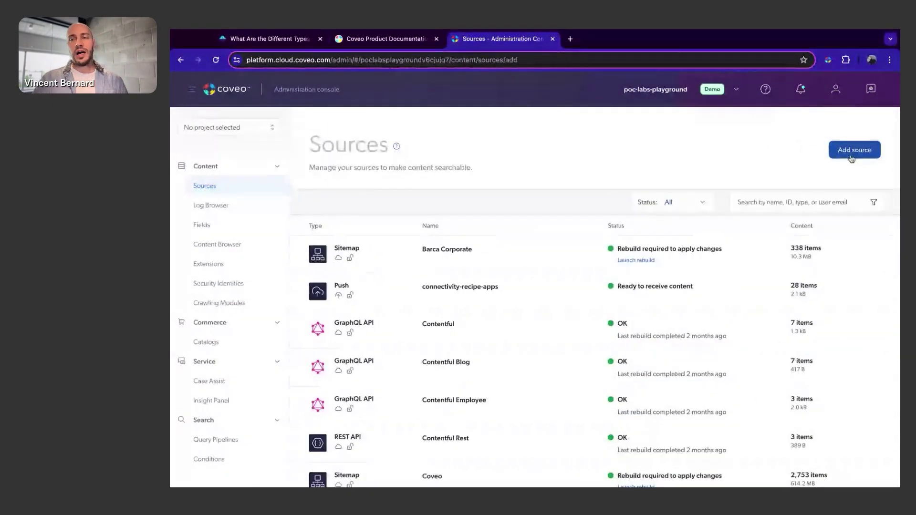
click(852, 153)
click(296, 255)
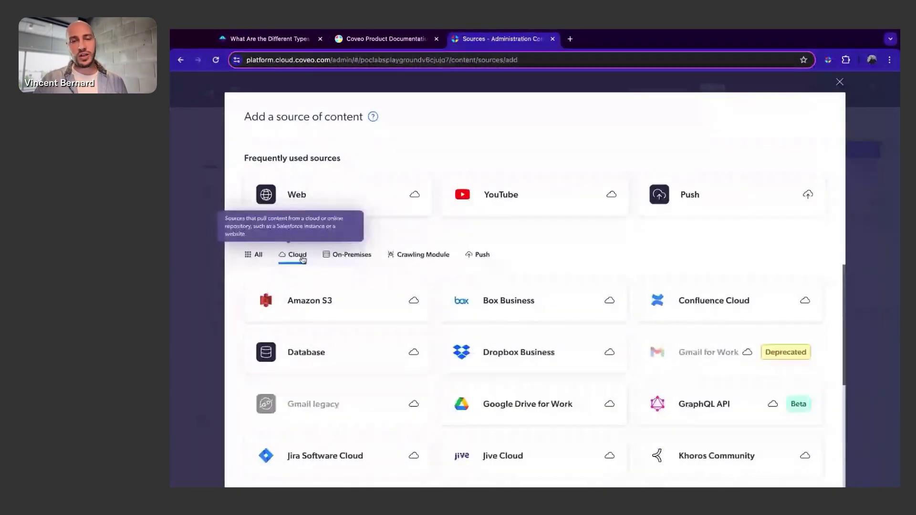
scroll(480, 287, down, 1)
scroll(481, 288, down, 2)
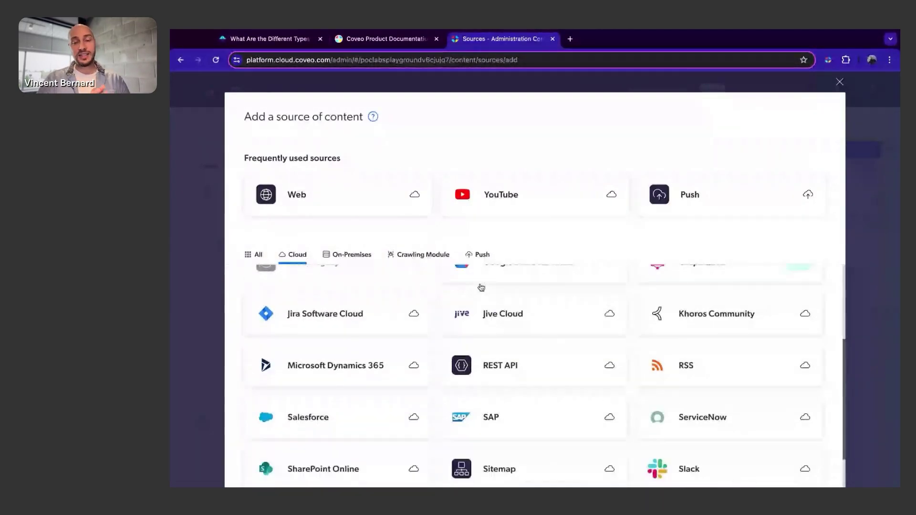
scroll(481, 288, down, 1)
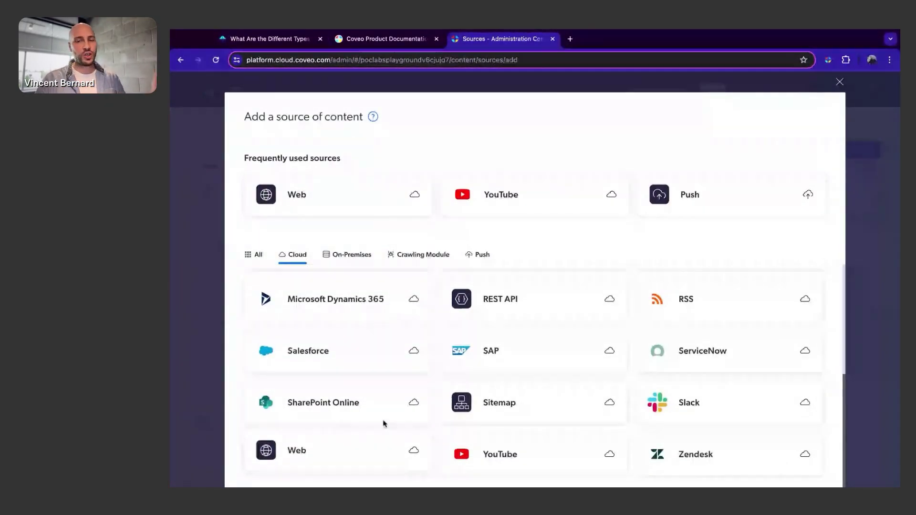
scroll(505, 364, up, 3)
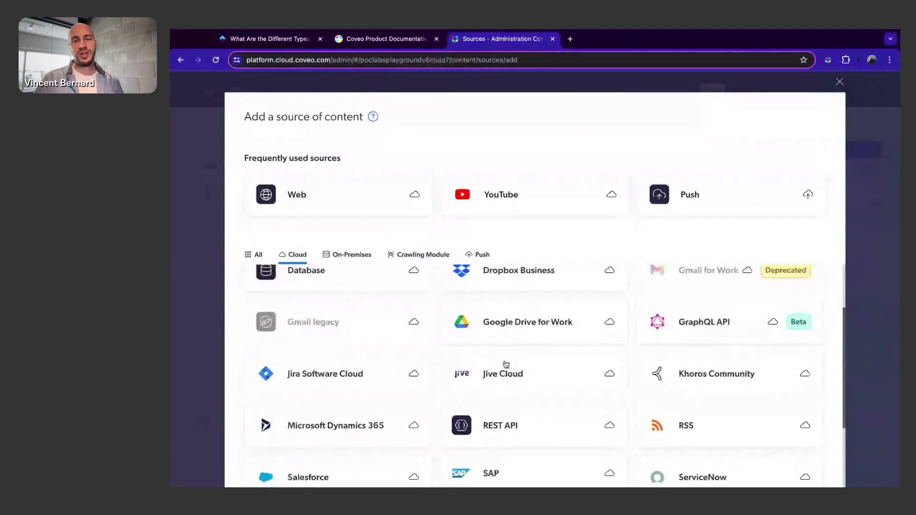
scroll(505, 364, up, 1)
scroll(505, 364, up, 1)
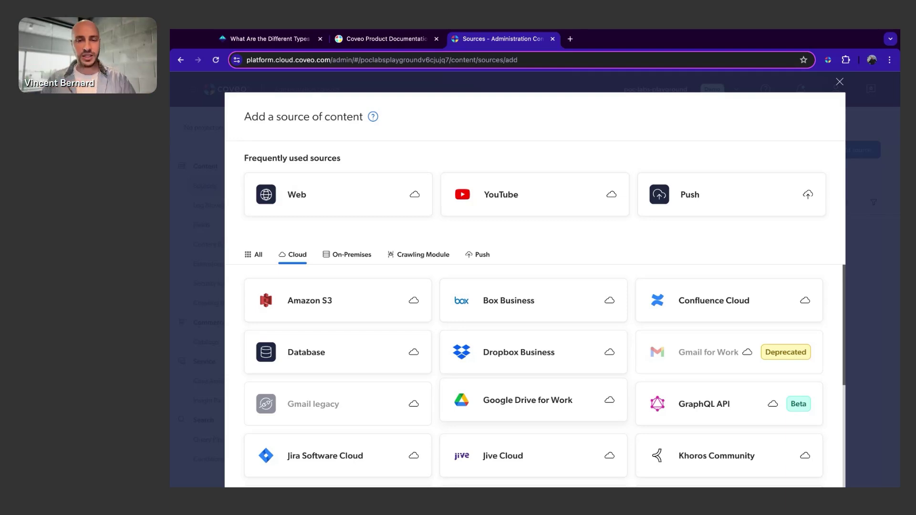
Leave the source catalog and show the Models page listing model types like Relevance Generative Answering.
click(840, 82)
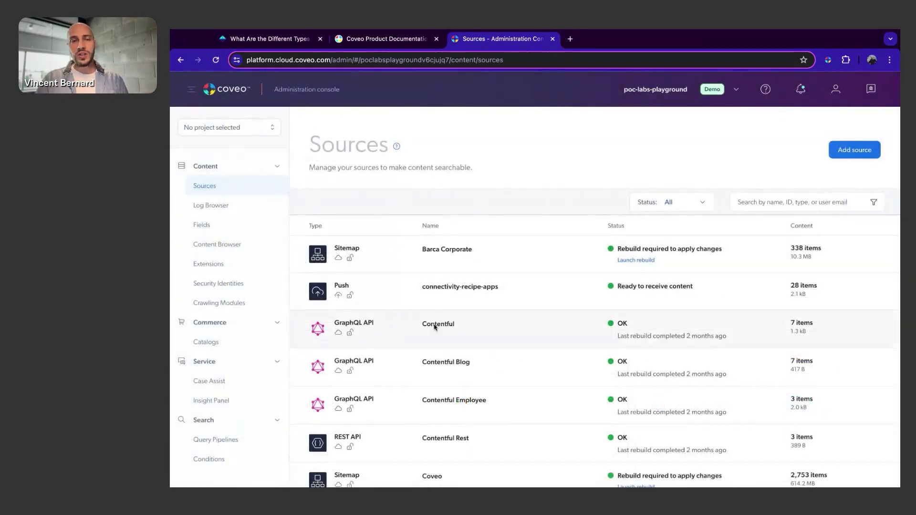
scroll(257, 388, down, 1)
scroll(256, 389, down, 3)
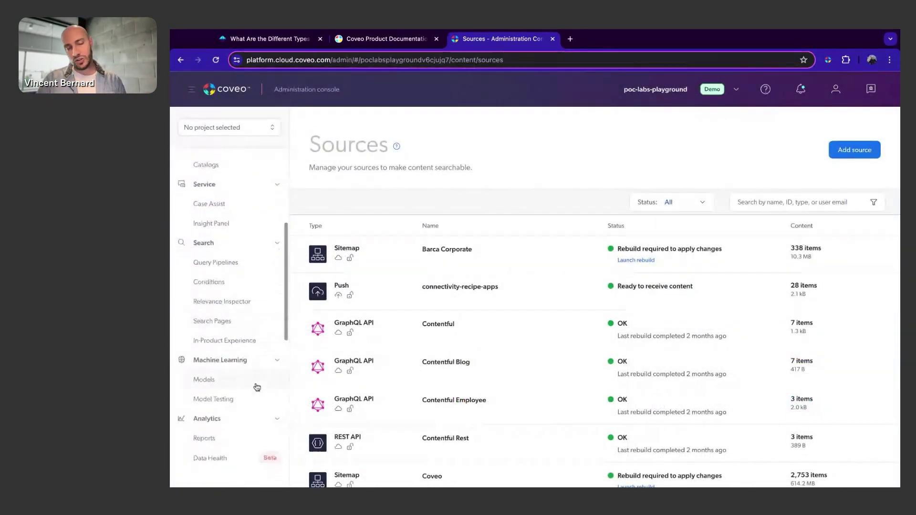
click(237, 382)
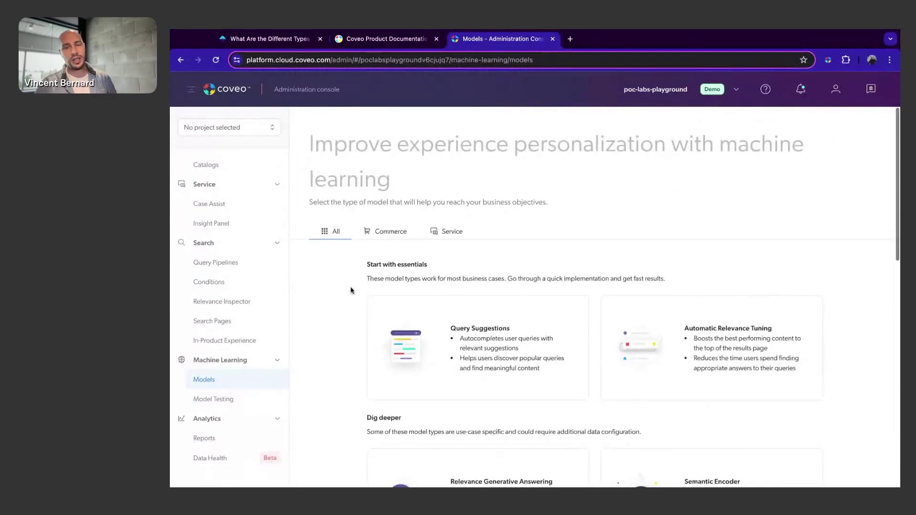
scroll(350, 287, down, 2)
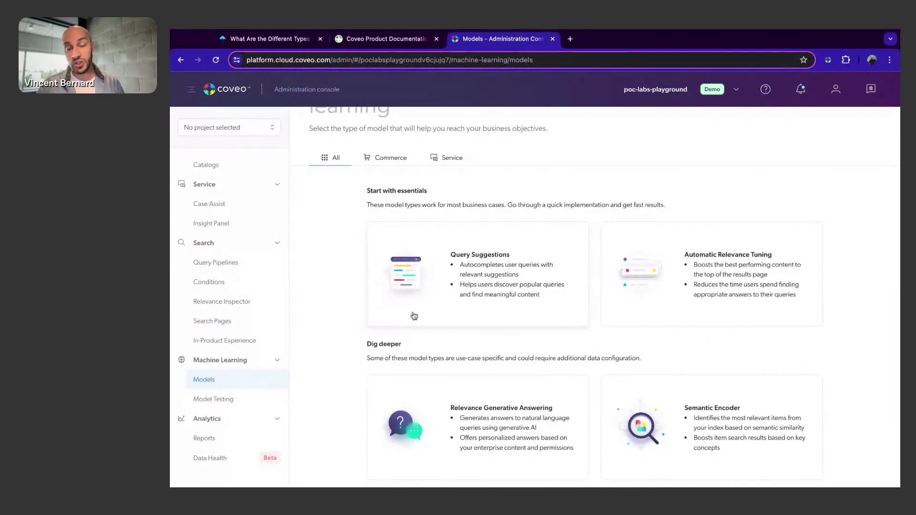
scroll(415, 315, down, 2)
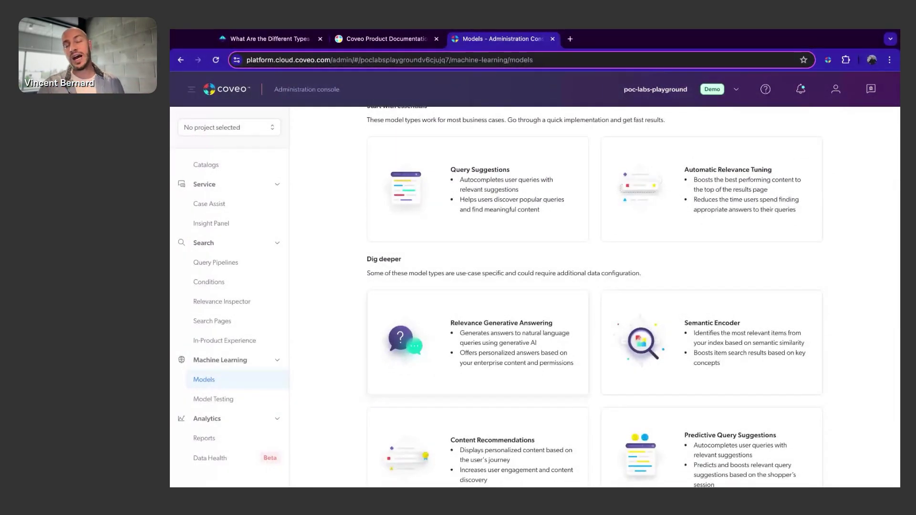
scroll(594, 296, down, 4)
scroll(594, 297, down, 5)
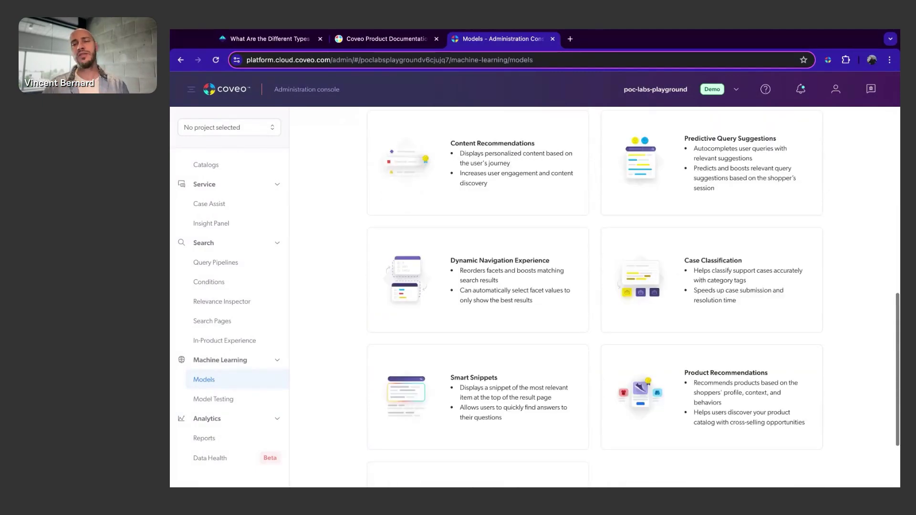
scroll(594, 296, down, 3)
scroll(594, 297, up, 5)
scroll(640, 239, up, 3)
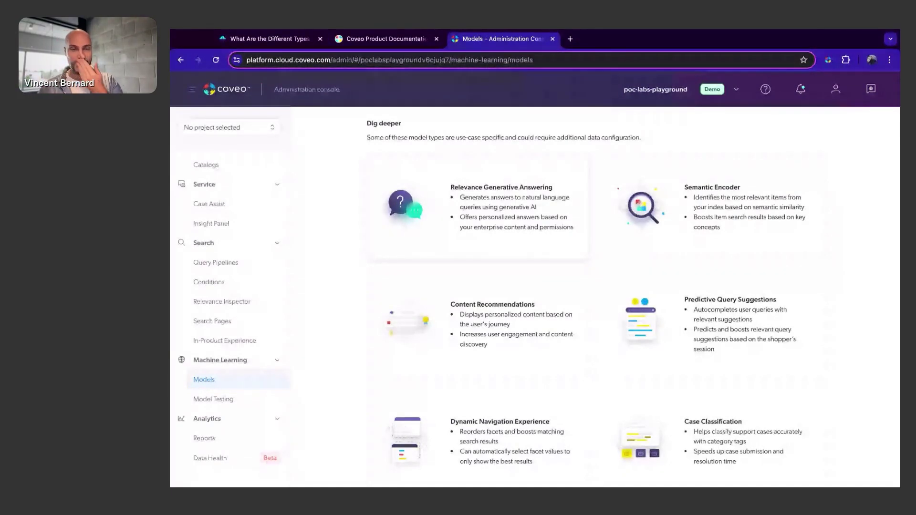
Start a Relevance Generative Answering model and advance to its learning-sources step.
click(478, 206)
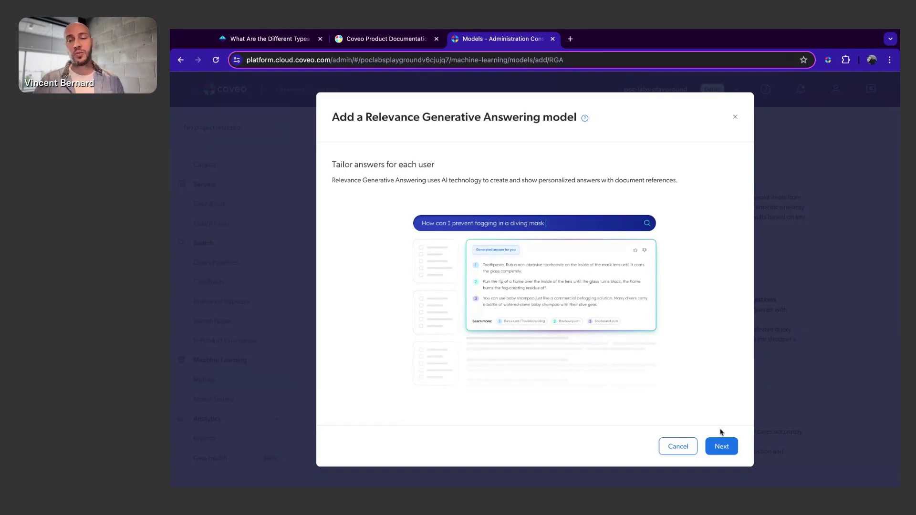
click(721, 447)
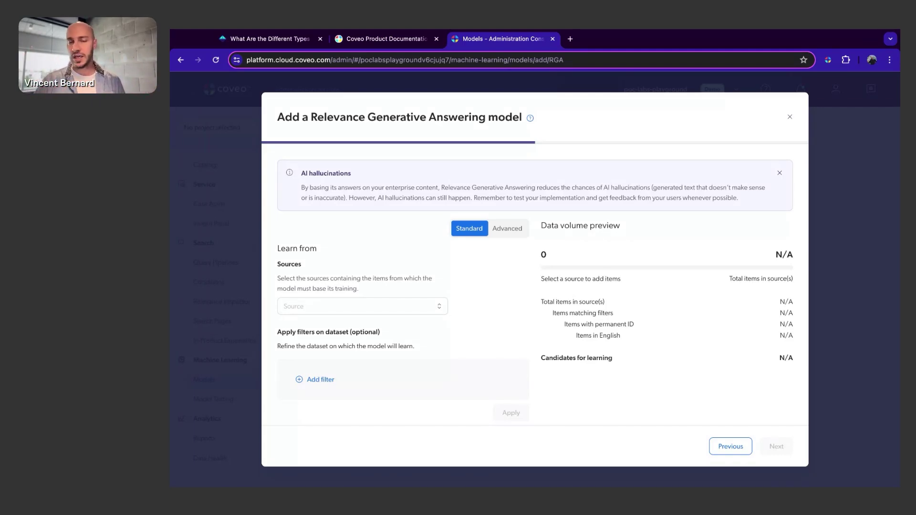
Select Coveo (SITEMAP) as the training source, yielding 2,281 of 2,753 learning candidates.
click(386, 306)
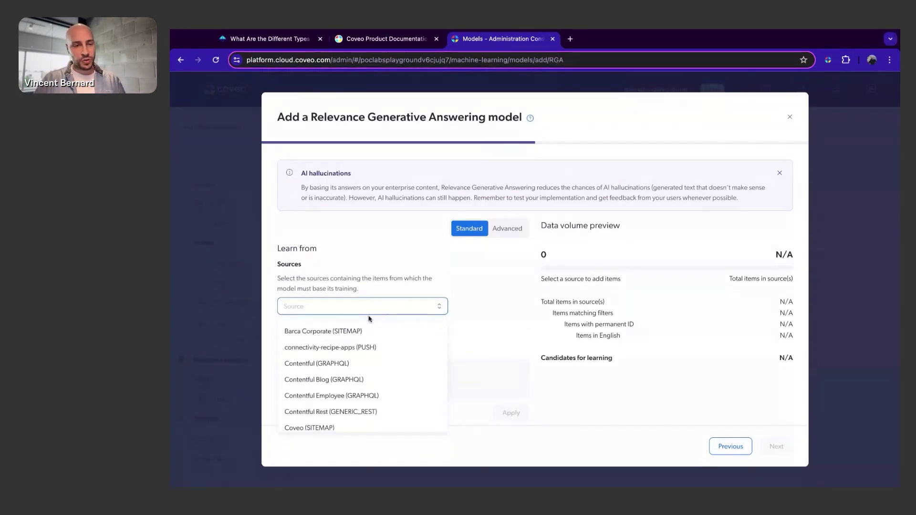
scroll(367, 318, down, 1)
scroll(342, 354, down, 2)
scroll(341, 368, down, 1)
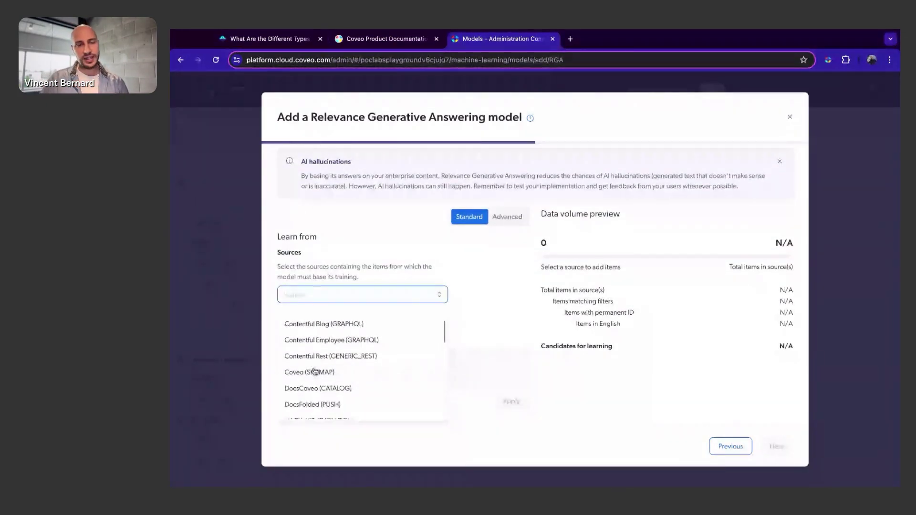
click(321, 373)
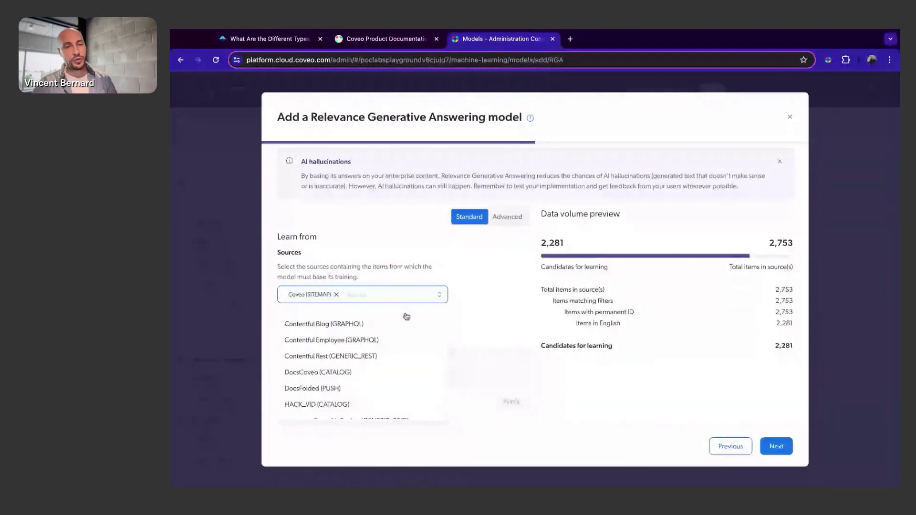
click(522, 283)
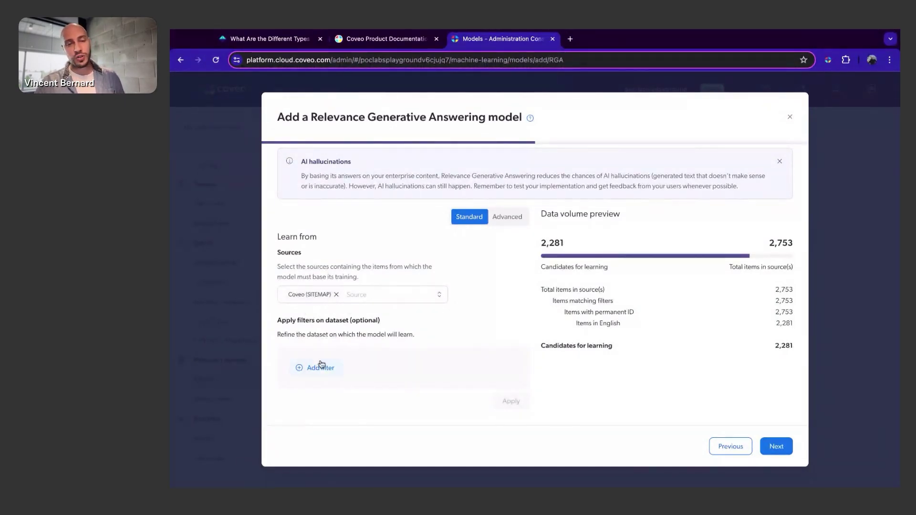
Browse the dataset filter fields, discard the filter, and continue to the naming and build step.
click(335, 371)
click(335, 369)
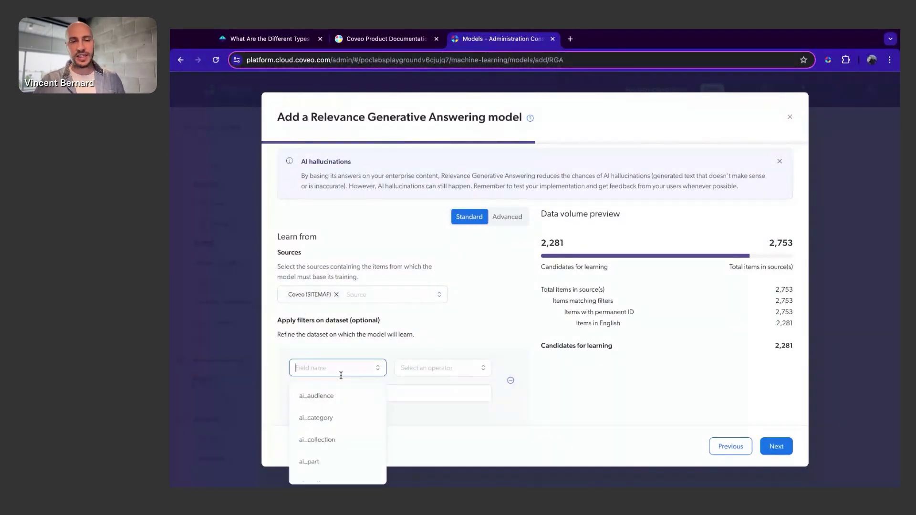
scroll(340, 420, down, 2)
scroll(340, 419, down, 2)
scroll(340, 419, down, 2)
scroll(340, 419, down, 2)
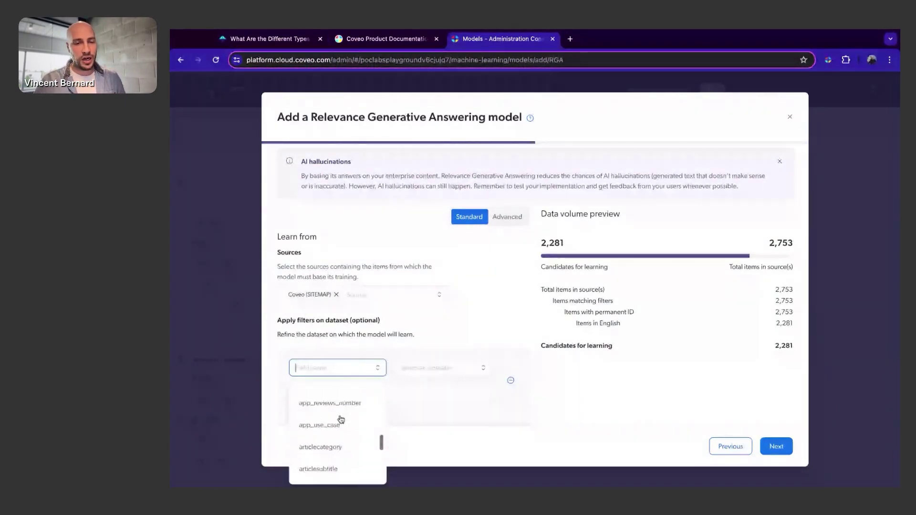
scroll(359, 420, down, 2)
scroll(380, 420, down, 2)
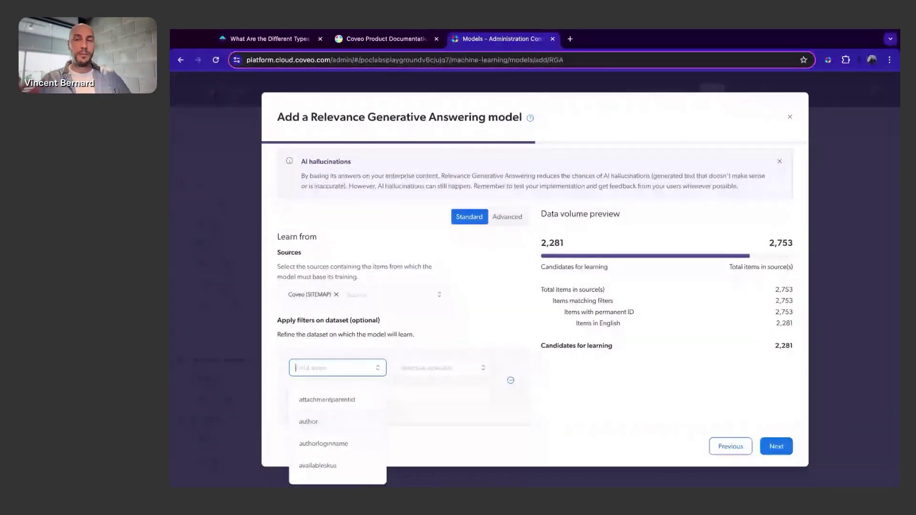
click(483, 344)
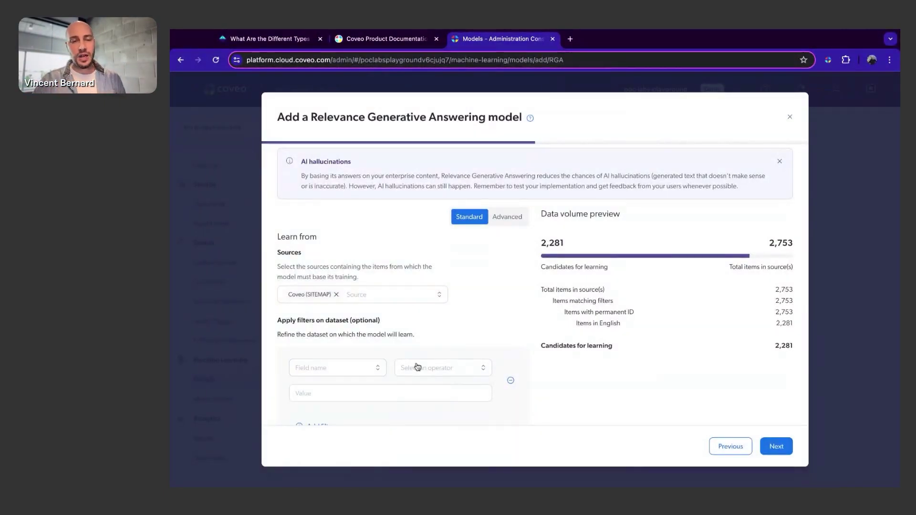
scroll(411, 373, down, 2)
scroll(589, 342, up, 2)
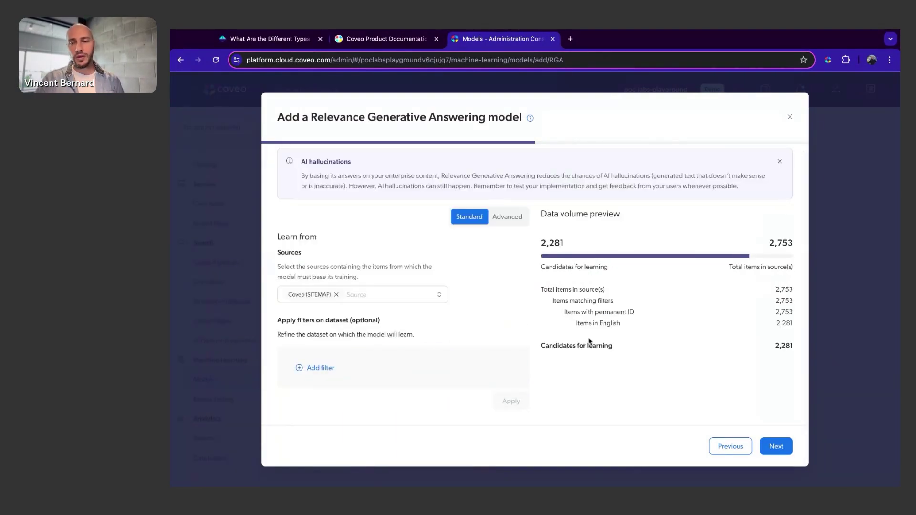
click(779, 446)
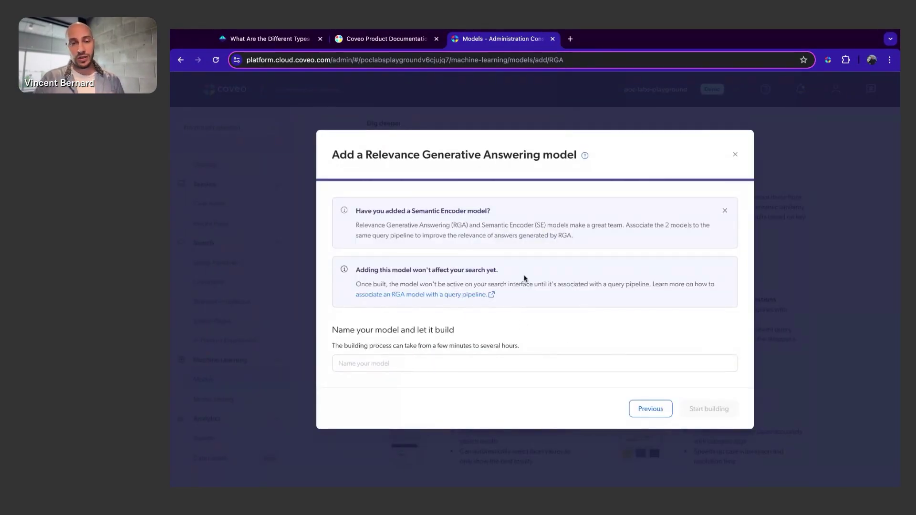
Name the generative answering model CMSWire and start building it.
click(411, 367)
text(C)
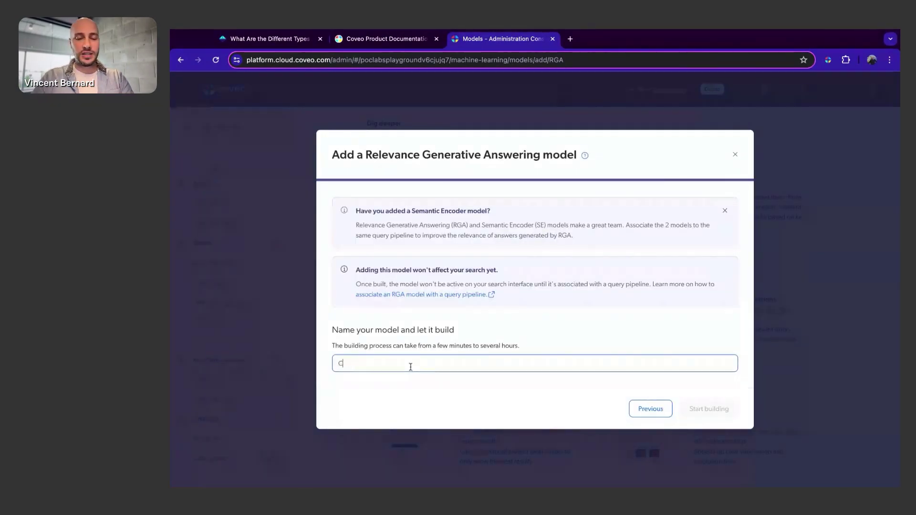
text(MSWire)
click(709, 409)
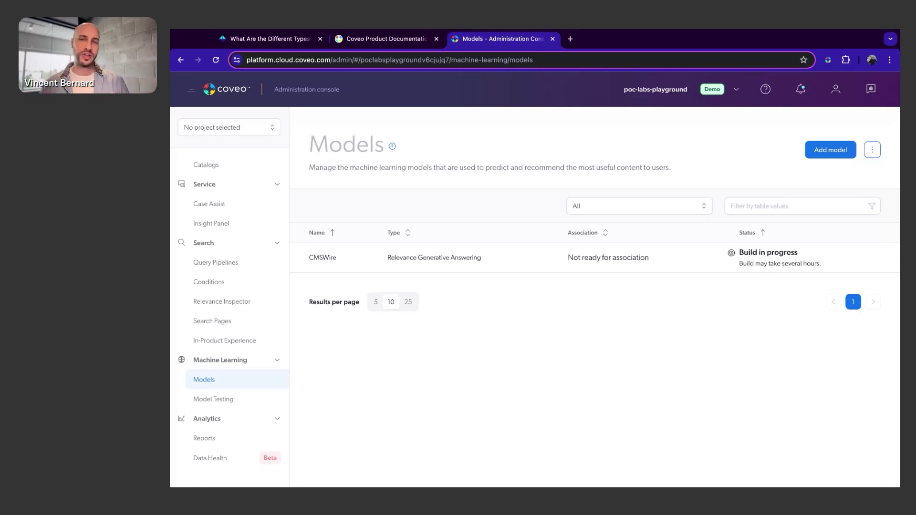
click(411, 40)
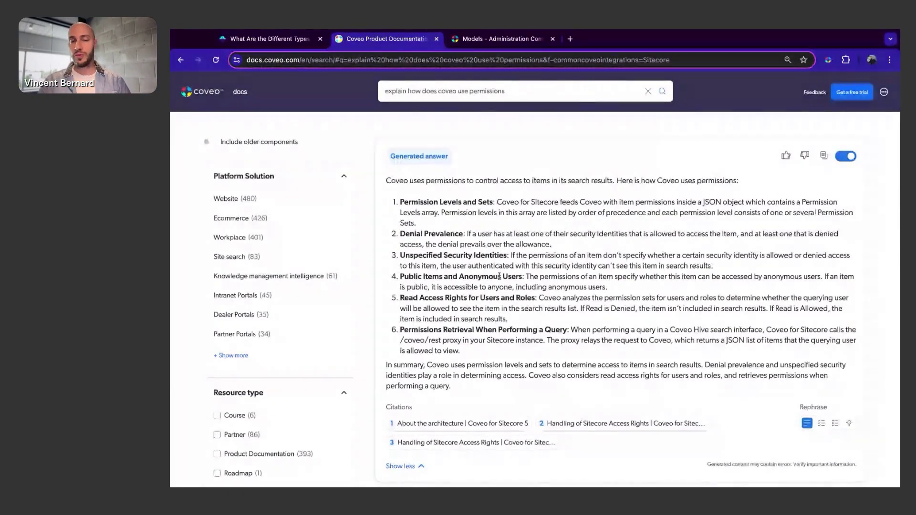
scroll(492, 306, down, 1)
scroll(492, 305, down, 3)
scroll(492, 305, up, 4)
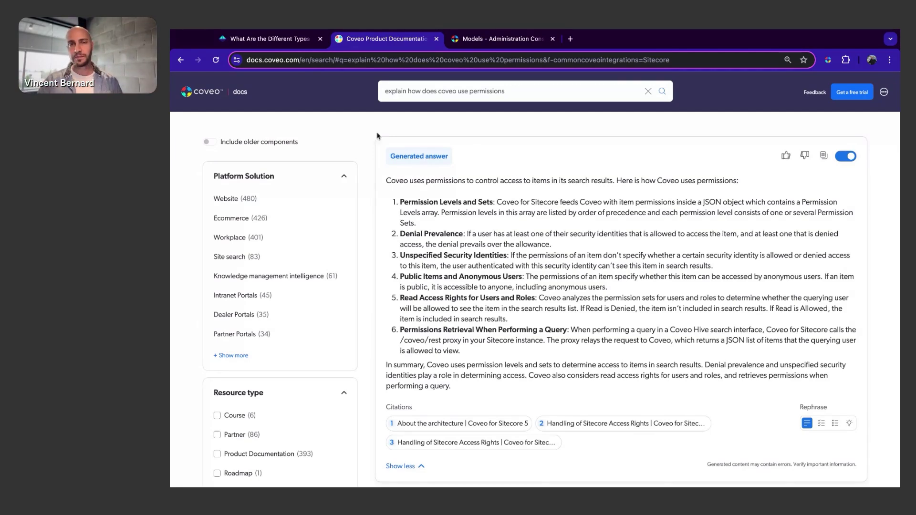
click(487, 42)
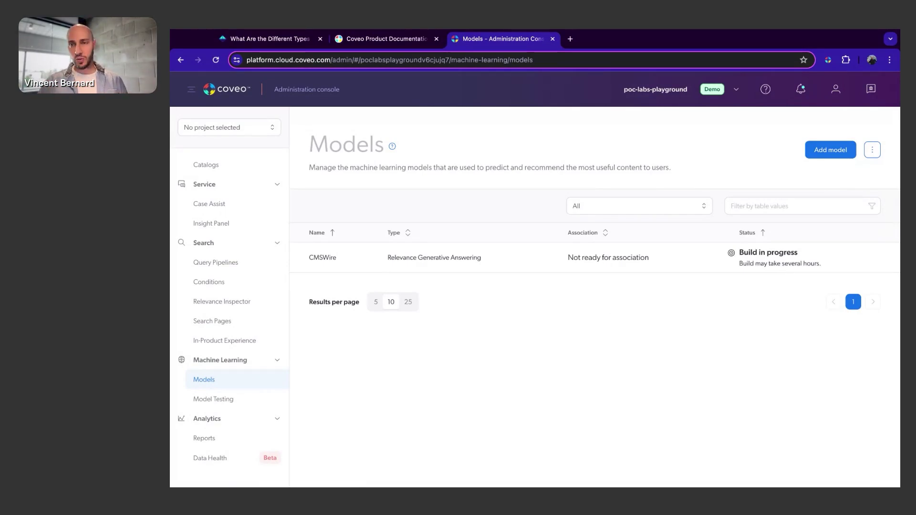
Show the help panel's recommended articles and its recent help searches.
click(766, 91)
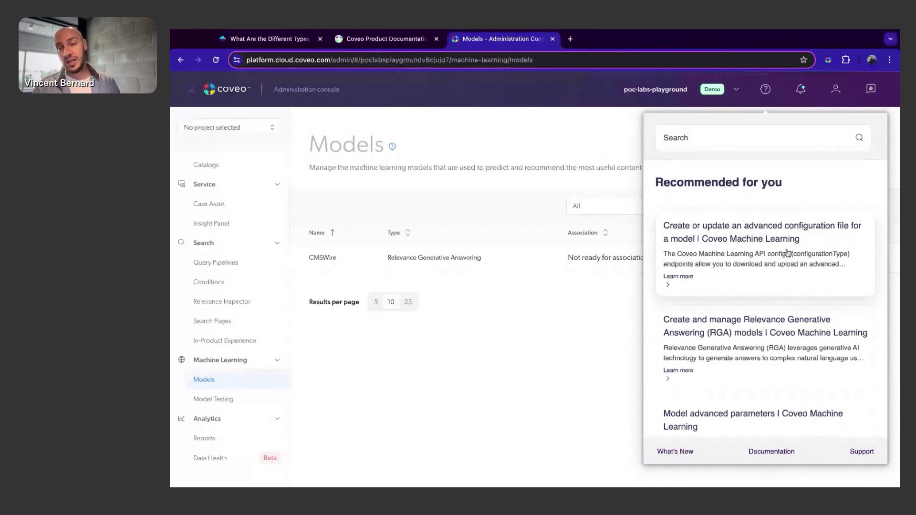
scroll(787, 243, down, 2)
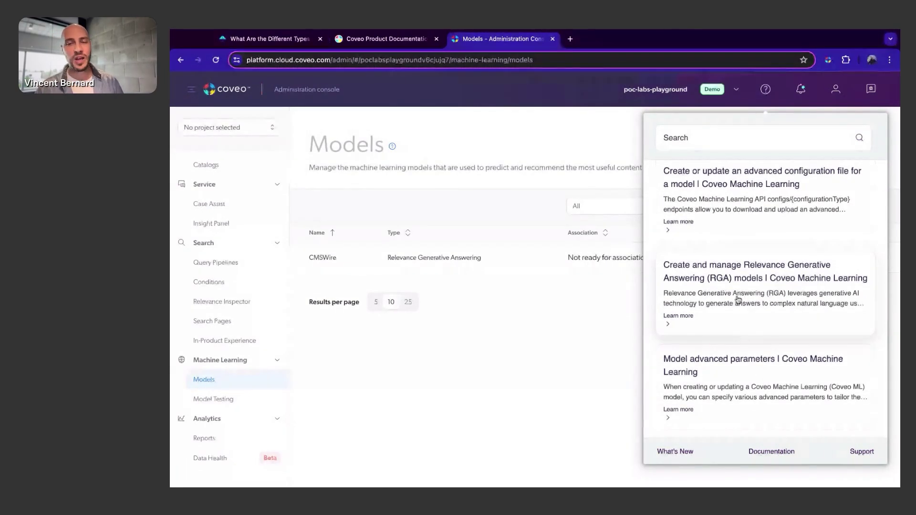
scroll(741, 293, up, 2)
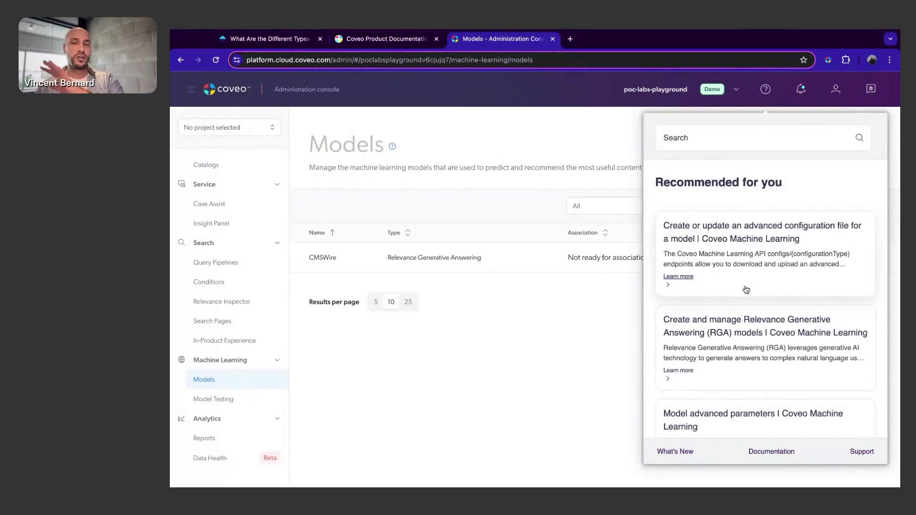
click(690, 139)
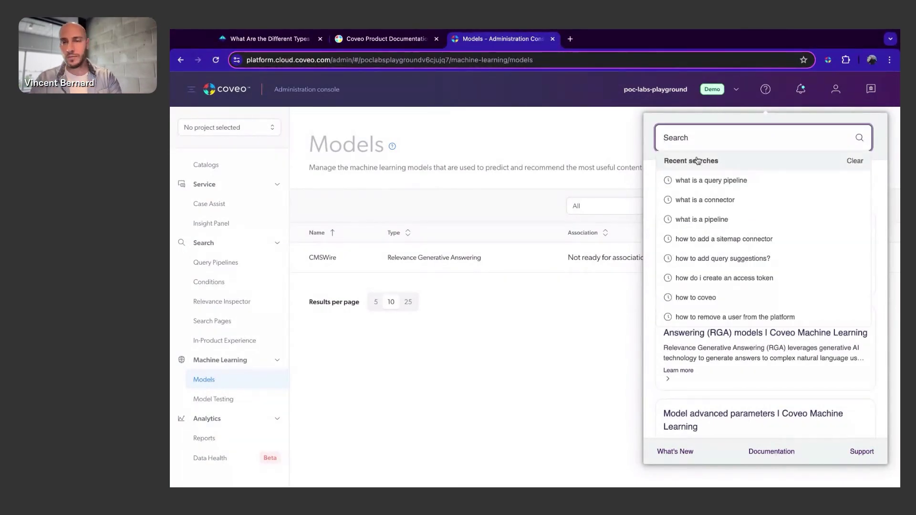
Rerun the recent help search 'what is a query pipeline' and return to the documentation search.
click(706, 181)
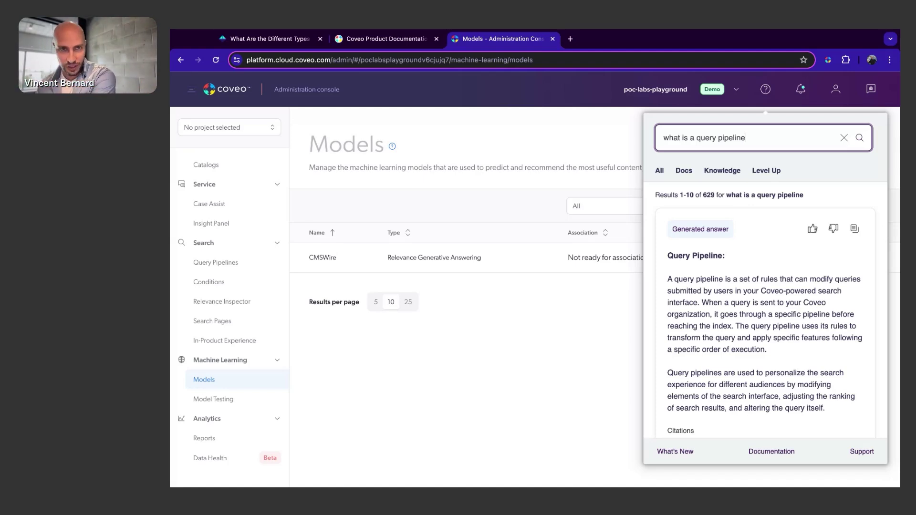
click(422, 44)
Back in the admin console, replace the help query with 'how' to list matching recent searches.
click(530, 90)
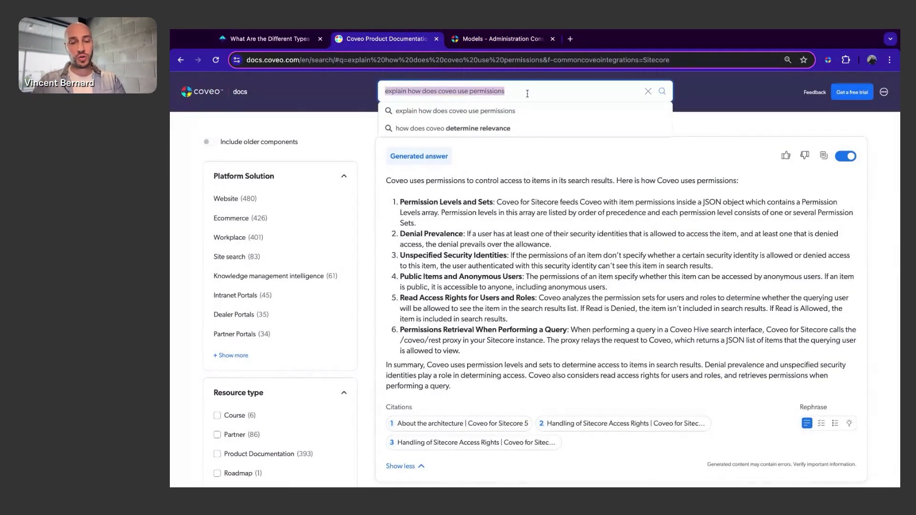
text(how)
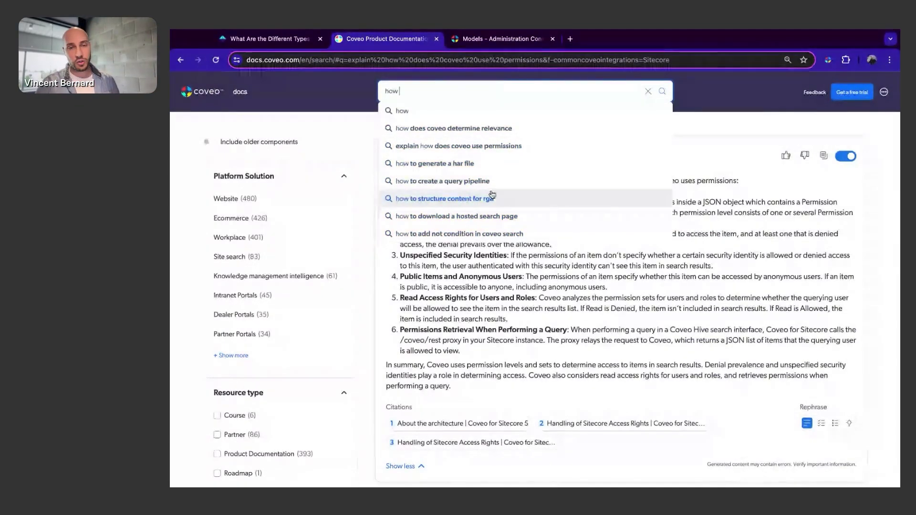
click(501, 39)
double_click(761, 140)
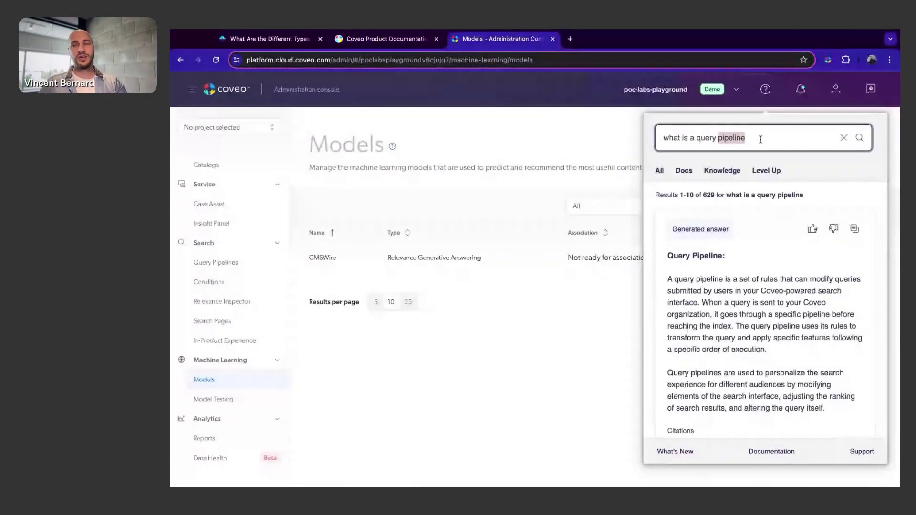
key(ctrl+a)
text(how)
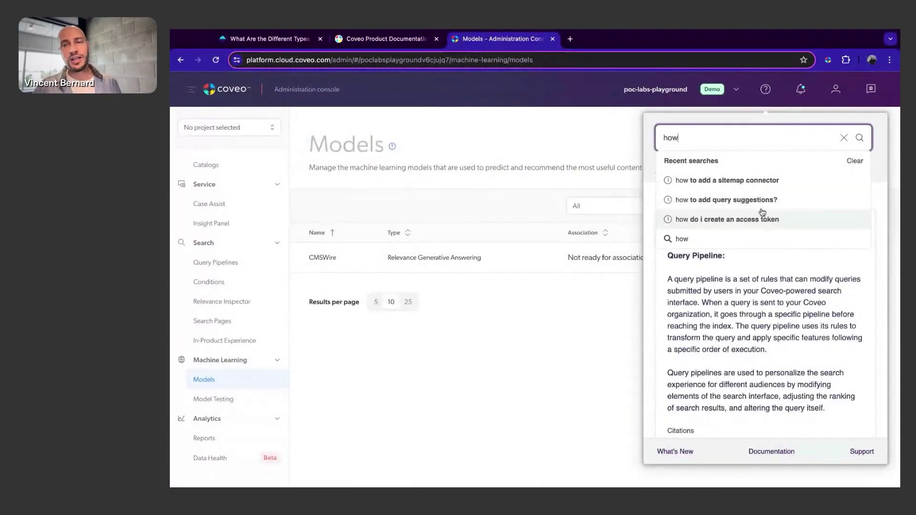